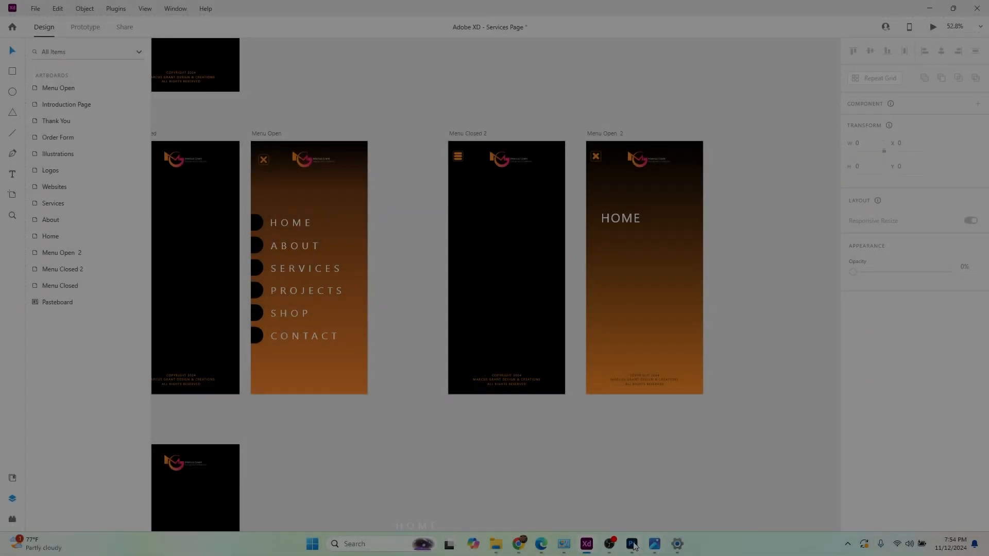
# Preview the Menu Closed 2 artboard, open its hamburger menu to view the transition, and close the preview
pyautogui.moveTo(613, 550)
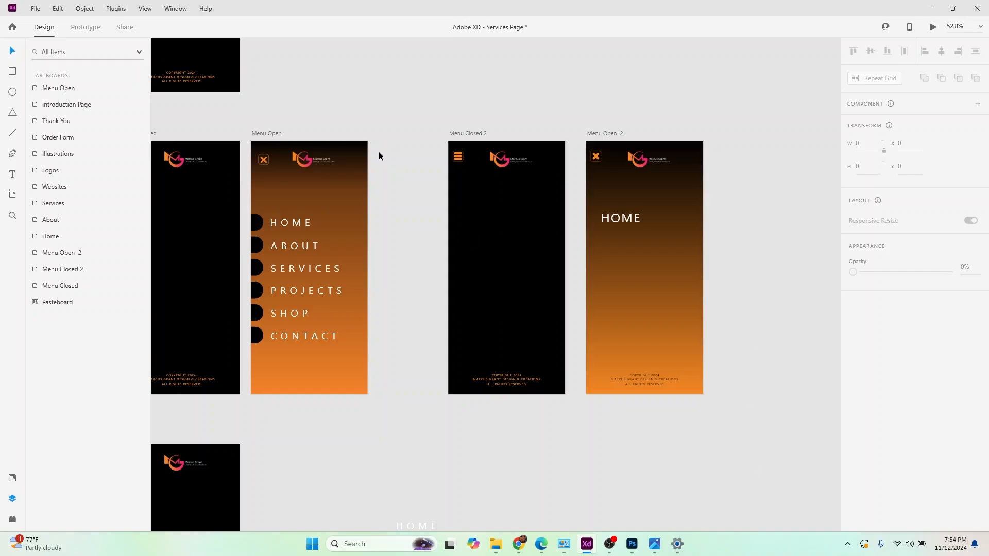
pyautogui.click(461, 133)
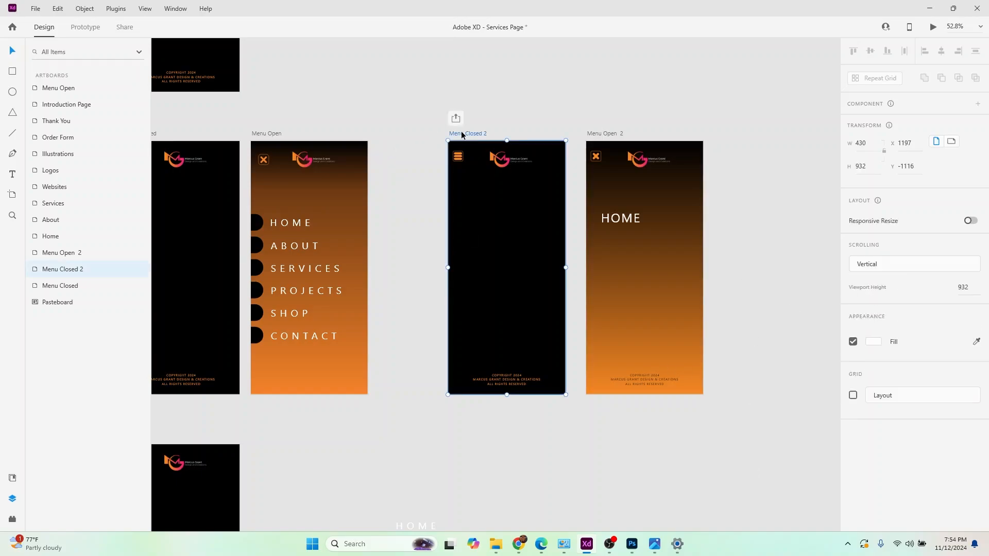
pyautogui.click(933, 28)
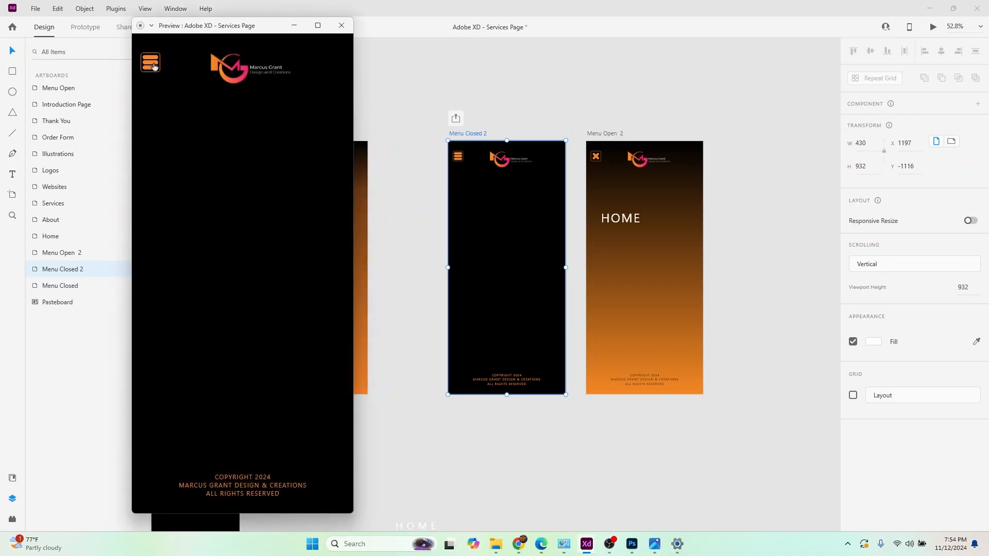
pyautogui.click(151, 63)
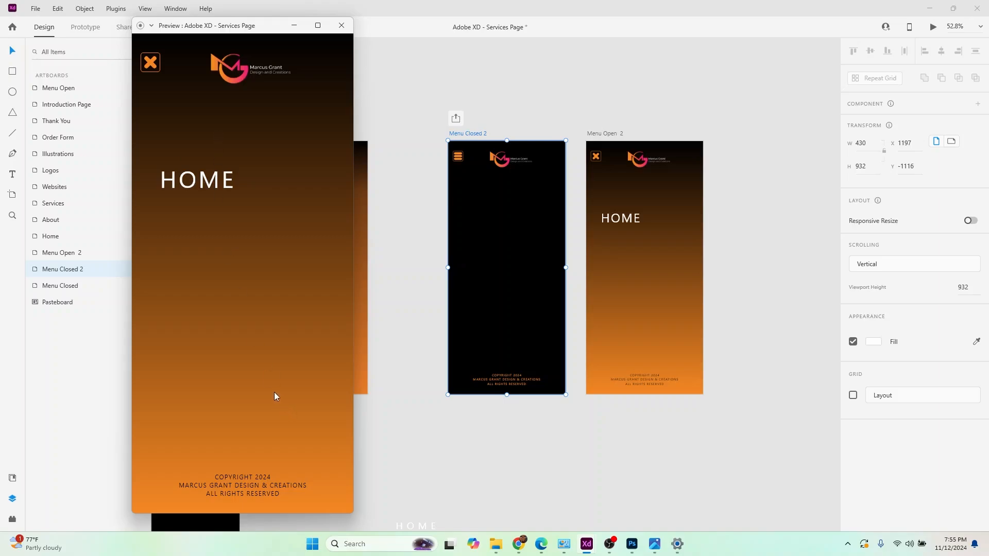
pyautogui.click(342, 26)
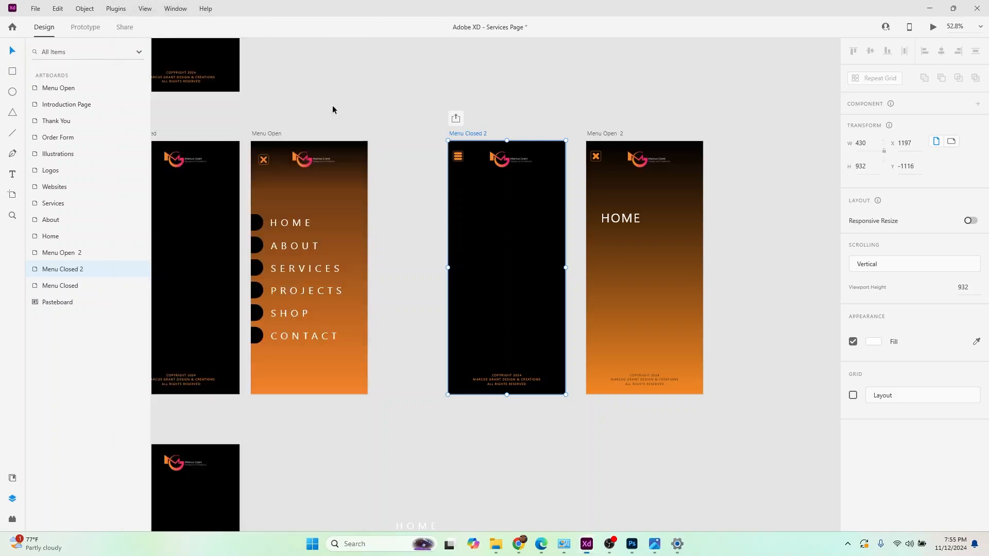
# Preview the finished Menu Open artboard to examine how its menu items behave on hover, and leave the preview
pyautogui.click(266, 133)
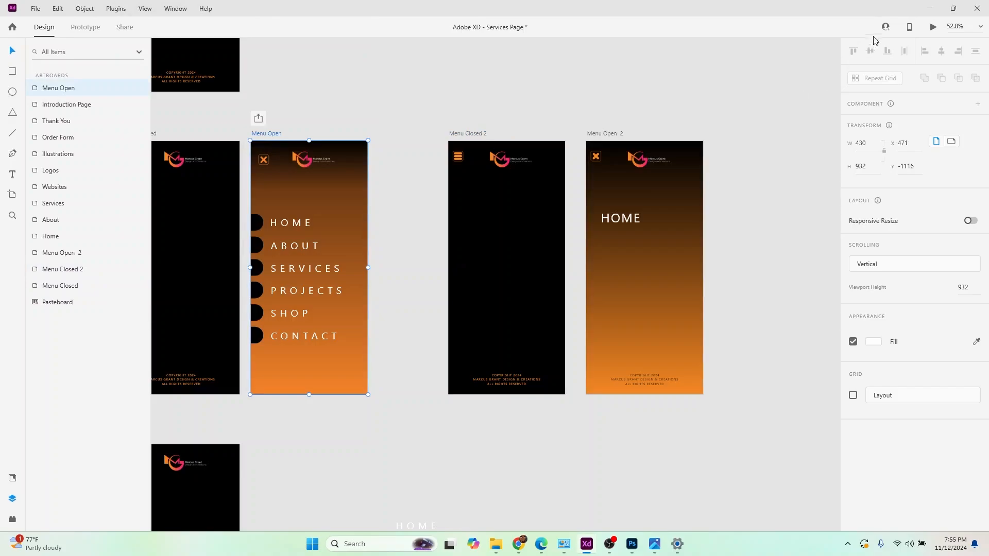
pyautogui.click(933, 26)
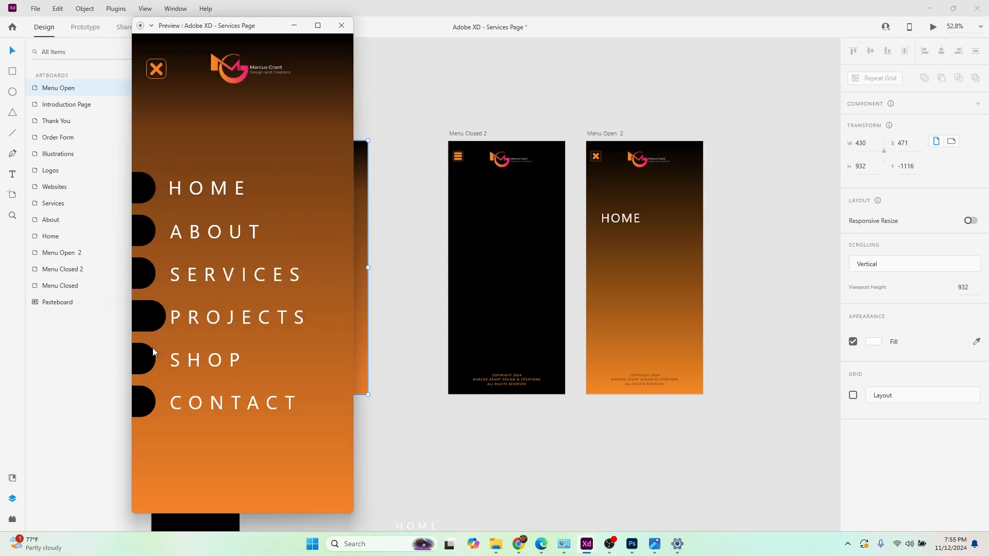
pyautogui.click(432, 470)
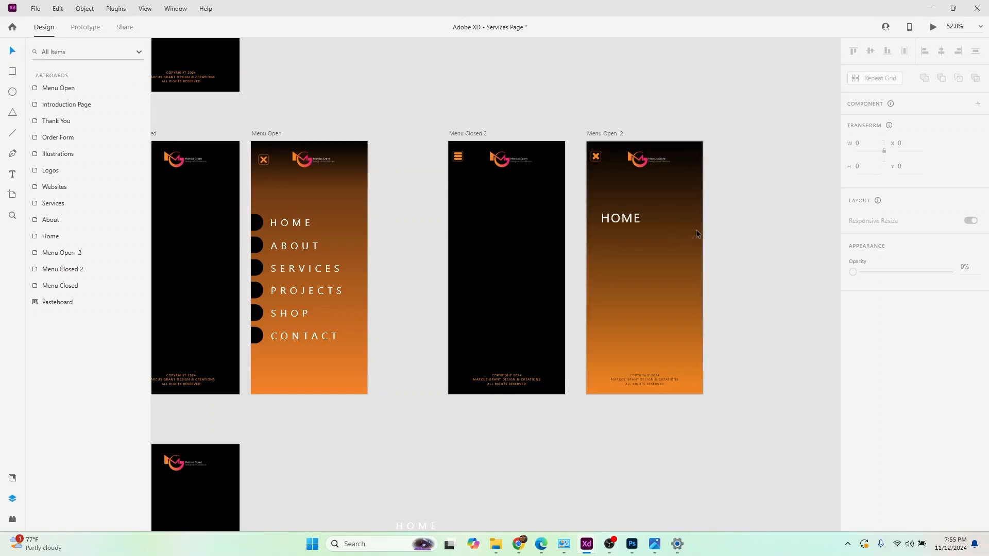
# Draw a rectangle about 410 by 62 over the HOME text on Menu Open 2 and fill it with black sampled from Menu Closed 2
pyautogui.scroll(4, 696, 229)
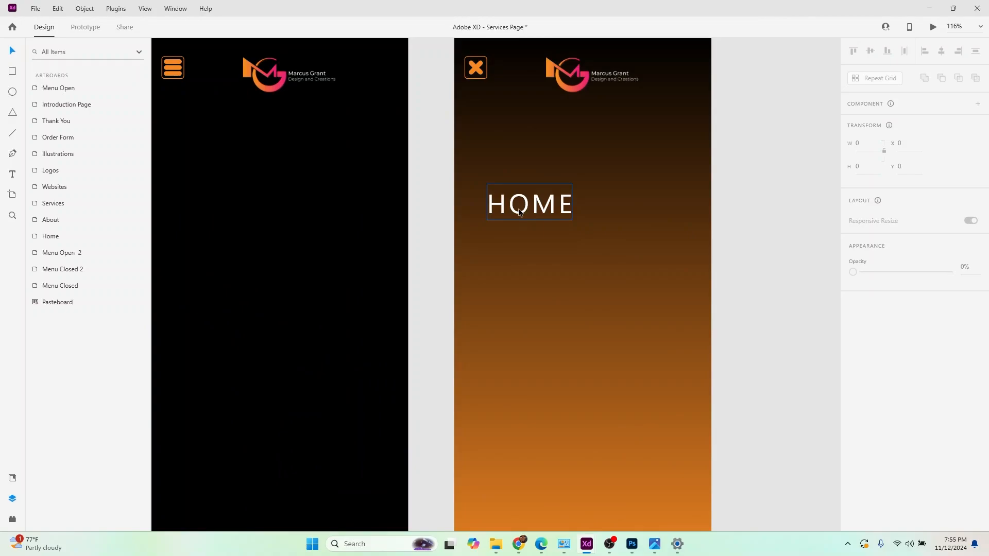
pyautogui.press('r')
pyautogui.moveTo(455, 191); pyautogui.dragTo(700, 228)
pyautogui.press('i')
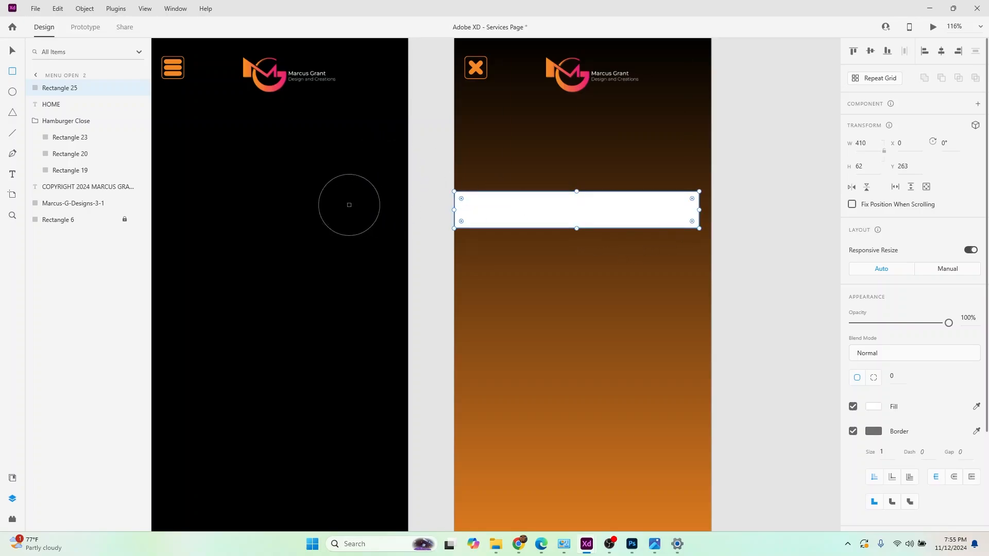
pyautogui.click(347, 206)
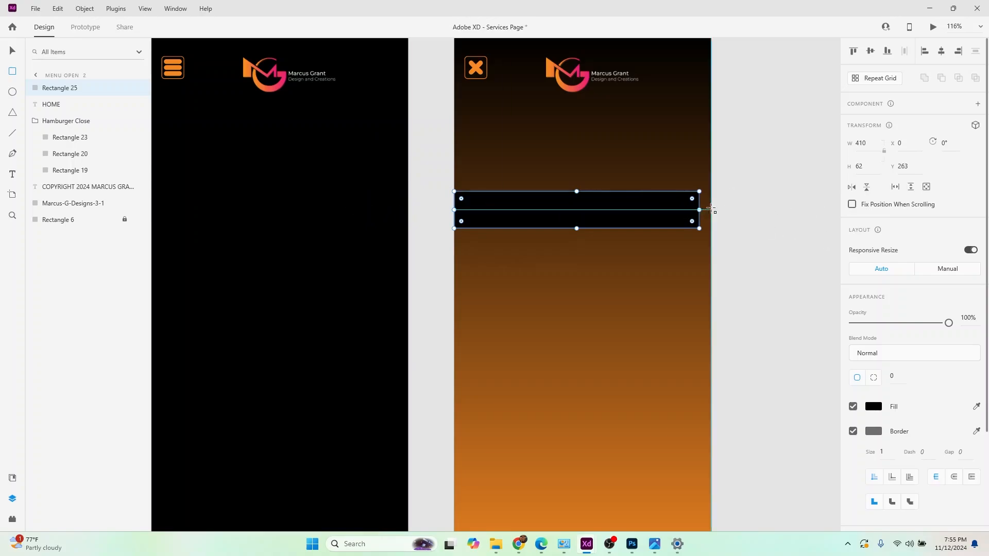
# Remove the border from the black rectangle on the Menu Open 2 artboard
pyautogui.scroll(3, 698, 211)
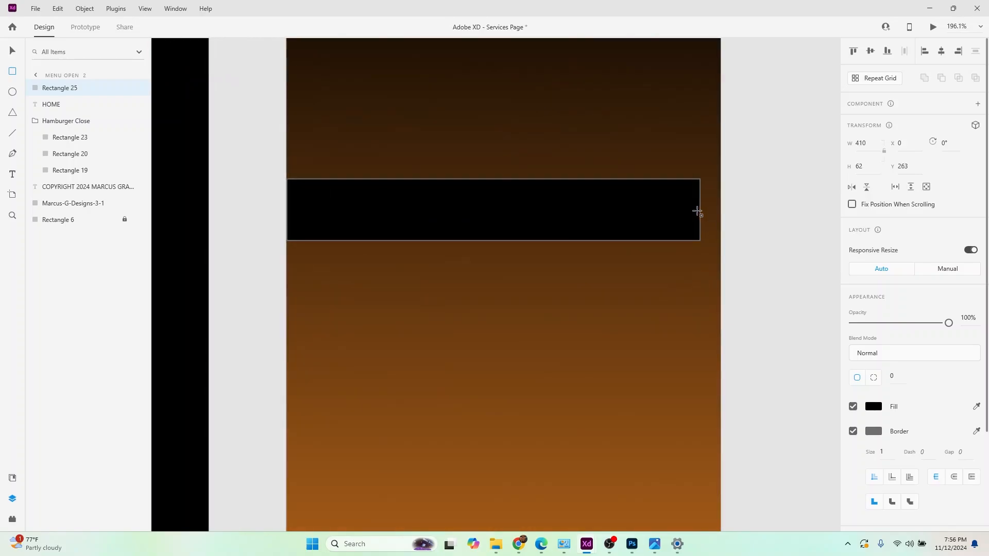
pyautogui.scroll(3, 697, 211)
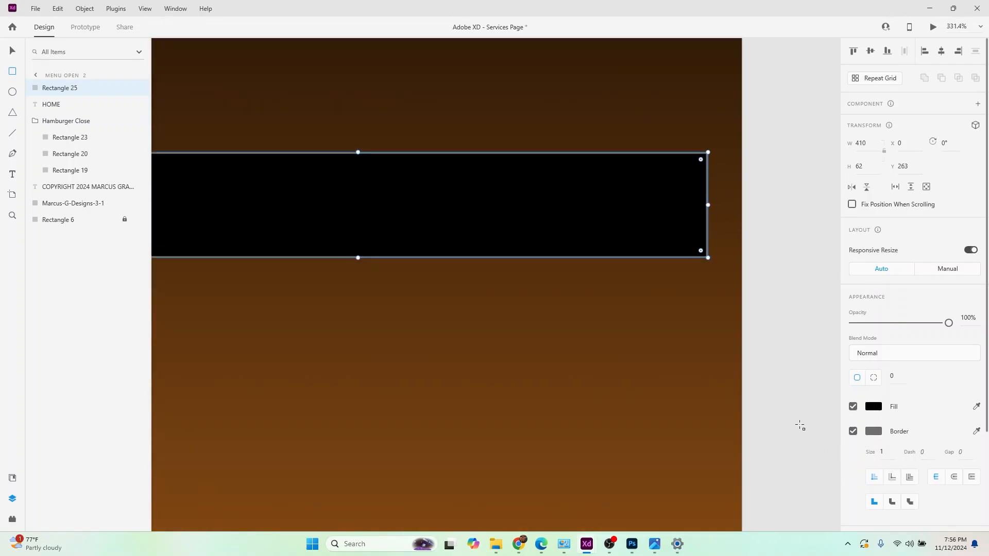
pyautogui.click(853, 431)
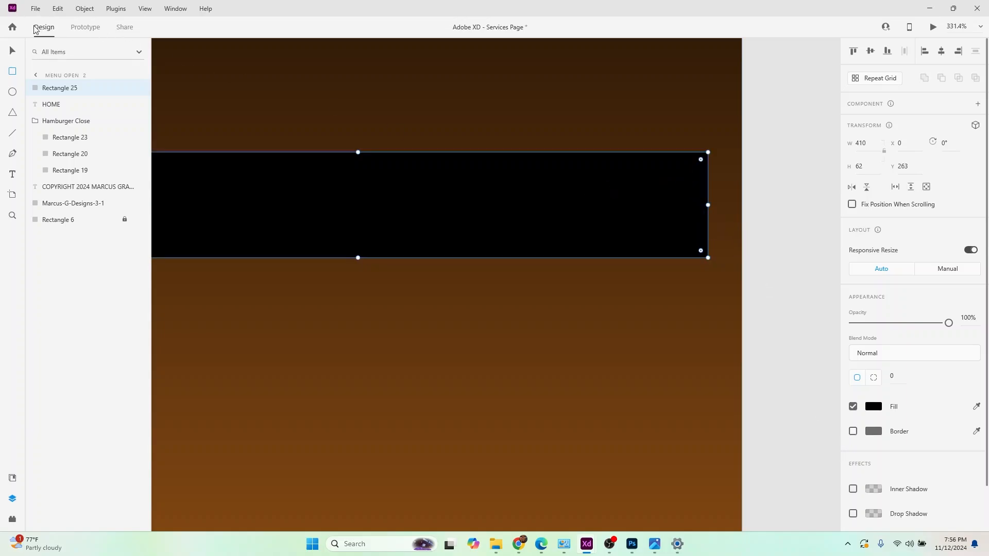
# Round only the black rectangle's top-right and bottom-right corners with a radius of 30, with its opacity at 100%
pyautogui.click(12, 50)
pyautogui.click(916, 378)
pyautogui.press('3')
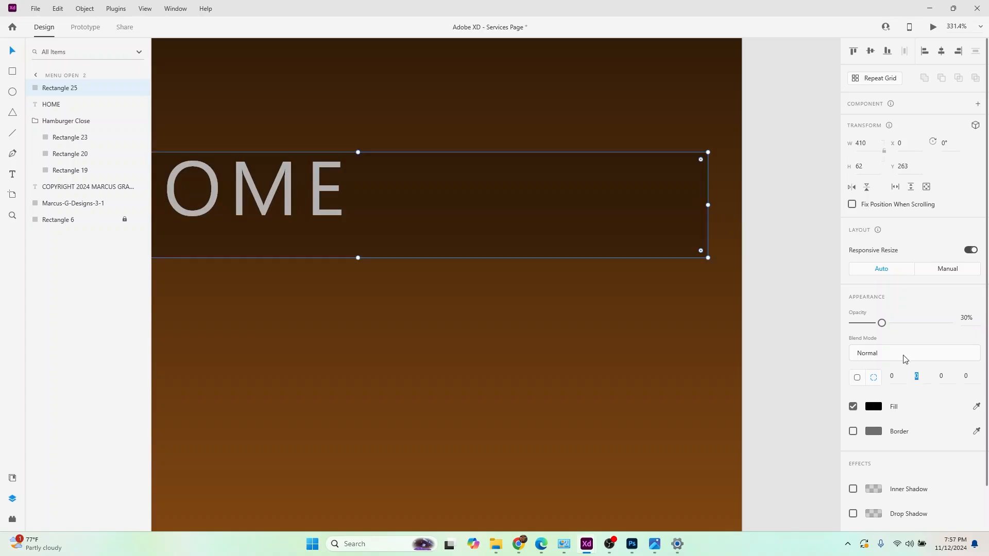
pyautogui.moveTo(881, 323); pyautogui.dragTo(949, 323)
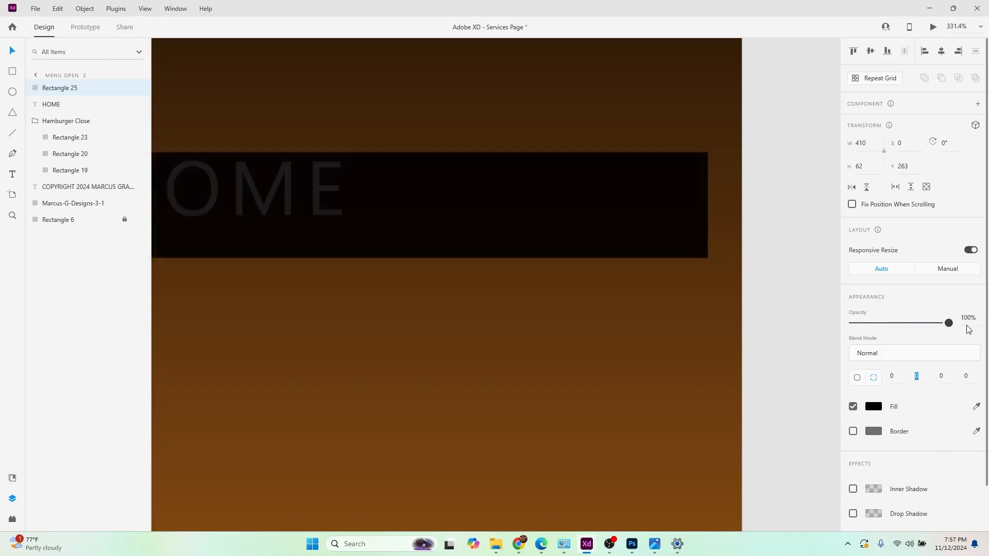
pyautogui.click(920, 376)
pyautogui.write('30')
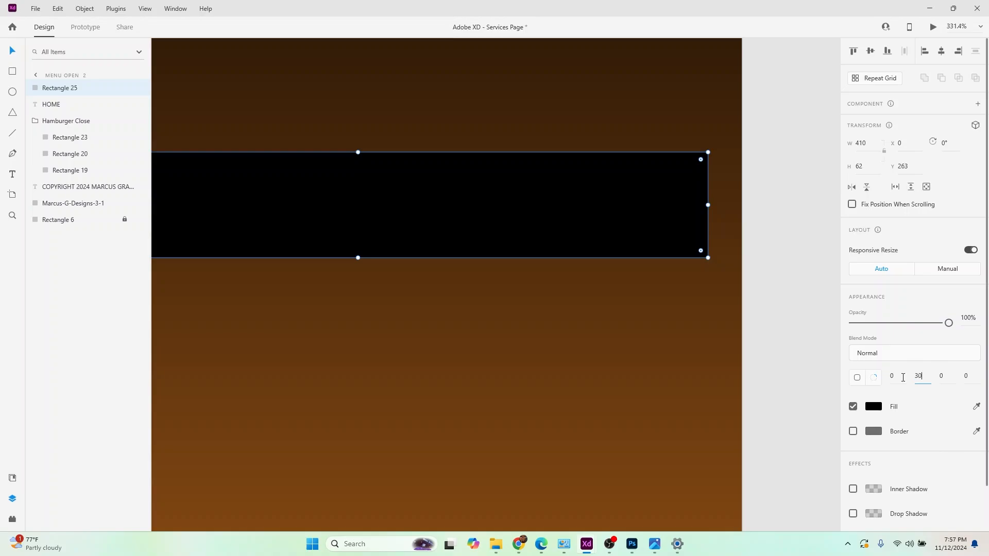
pyautogui.click(941, 376)
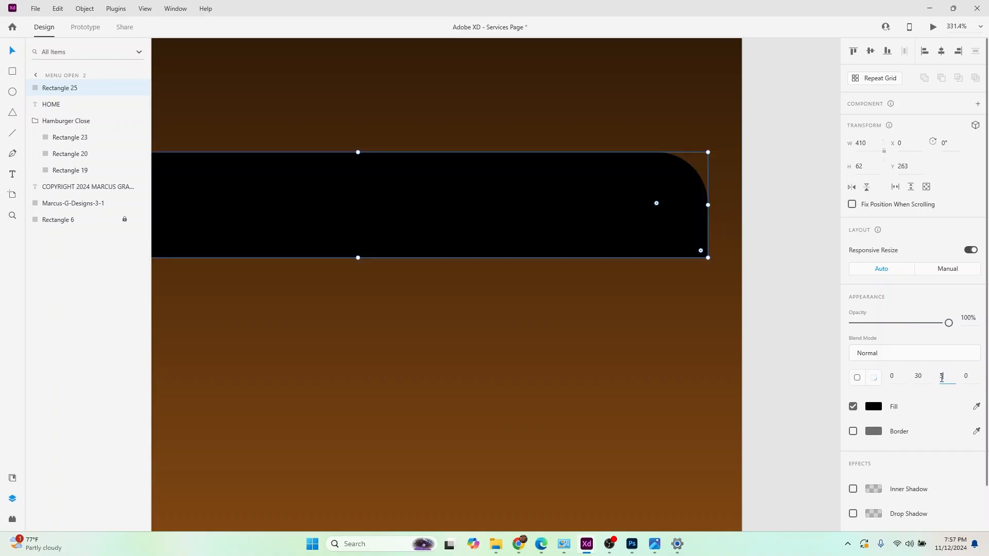
pyautogui.write('30')
pyautogui.press('Return')
pyautogui.scroll(-4, 623, 341)
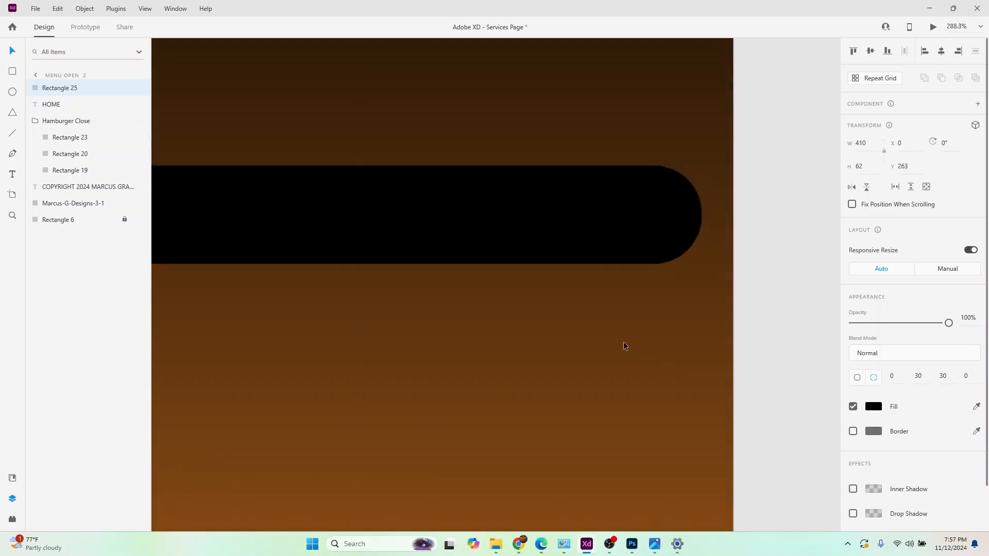
pyautogui.click(746, 350)
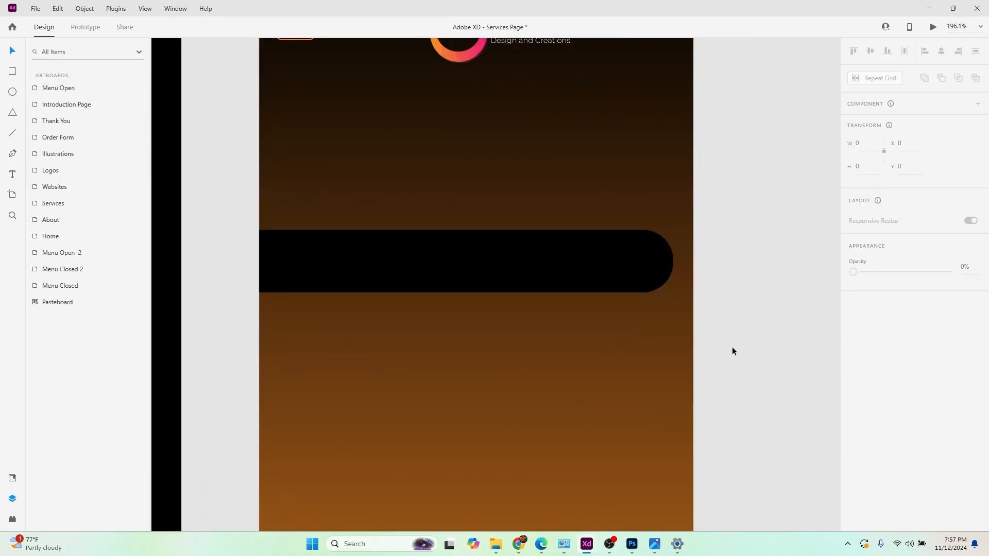
# Move the HOME text layer above Rectangle 25 so the text sits in front of the black bar
pyautogui.click(509, 268)
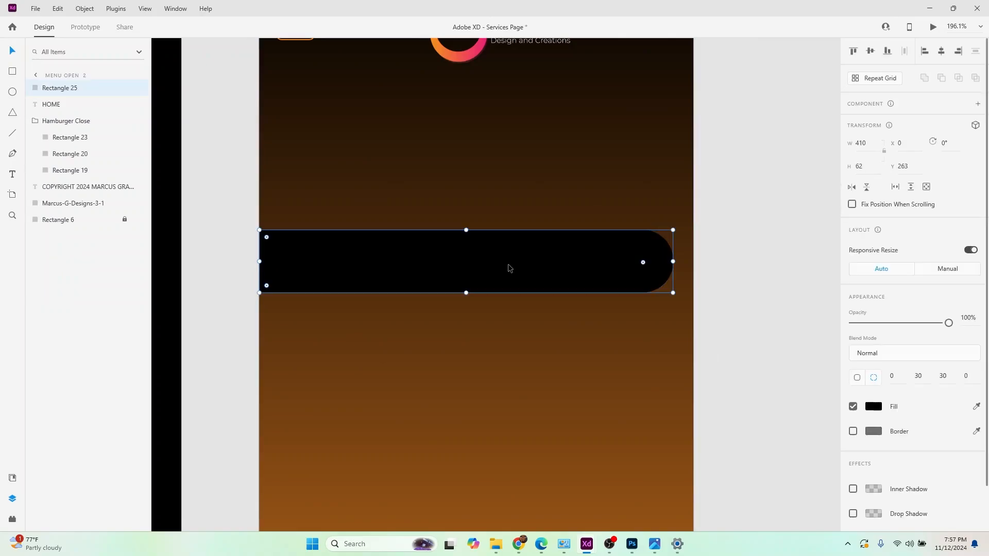
pyautogui.click(54, 106)
pyautogui.moveTo(59, 110); pyautogui.dragTo(60, 87)
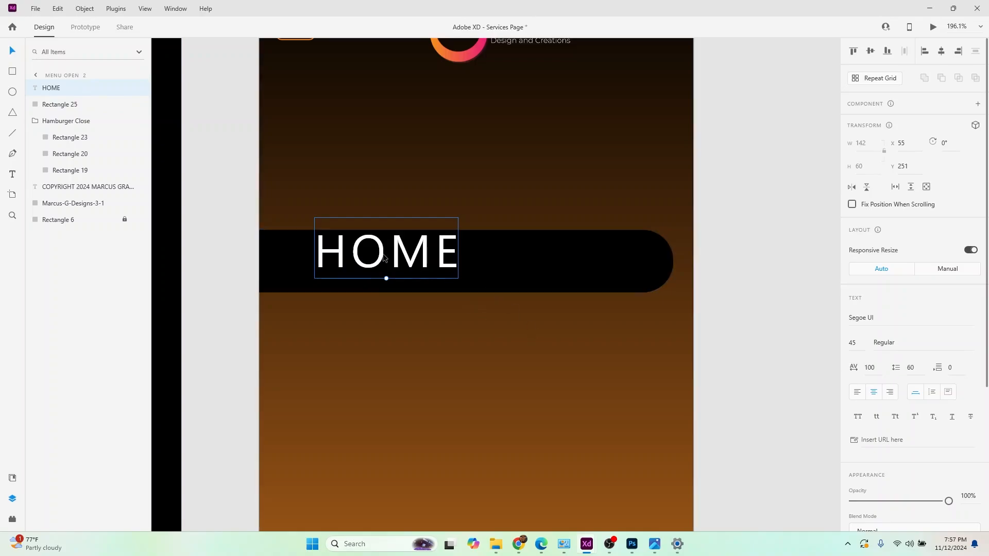
# Reposition the HOME text on the black bar to X 54, Y 258 and left-align it
pyautogui.moveTo(382, 259); pyautogui.dragTo(382, 266)
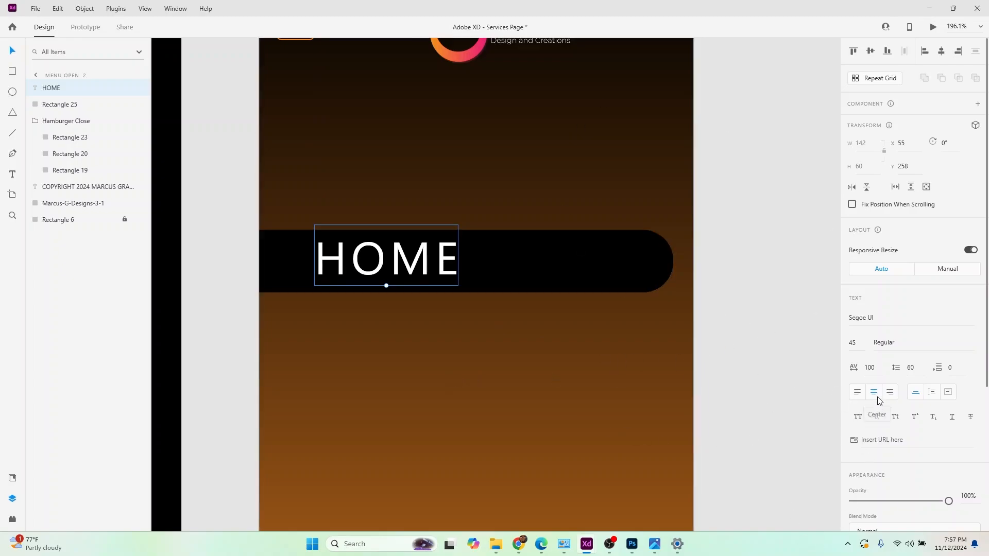
pyautogui.click(857, 393)
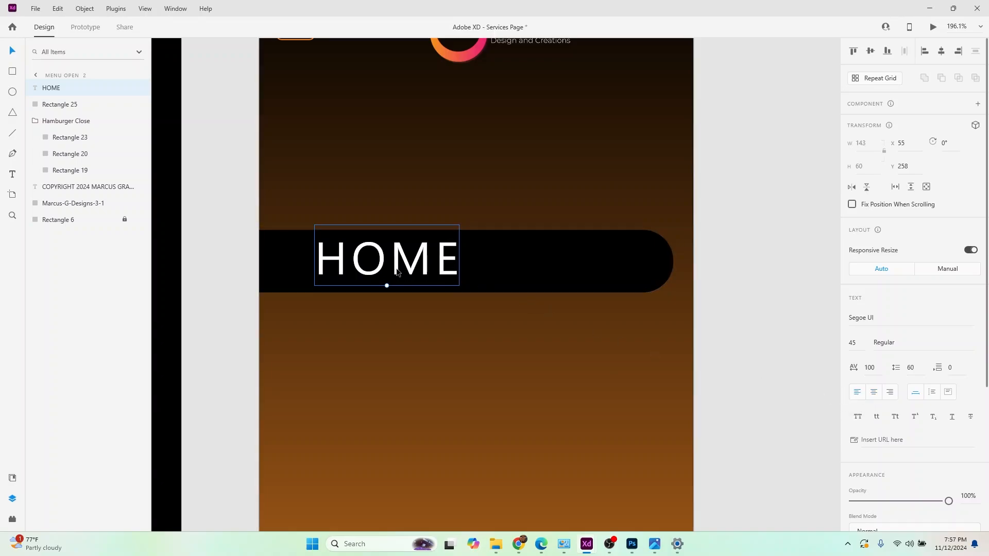
pyautogui.moveTo(397, 272); pyautogui.dragTo(401, 269)
pyautogui.press('Left')
pyautogui.press('Left')
pyautogui.press('Left')
pyautogui.press('Left')
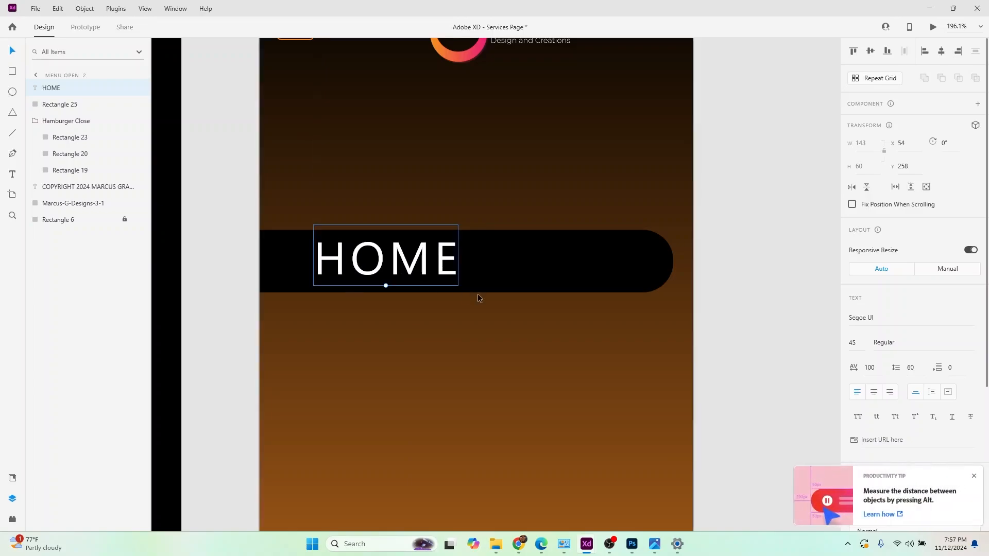
pyautogui.click(730, 252)
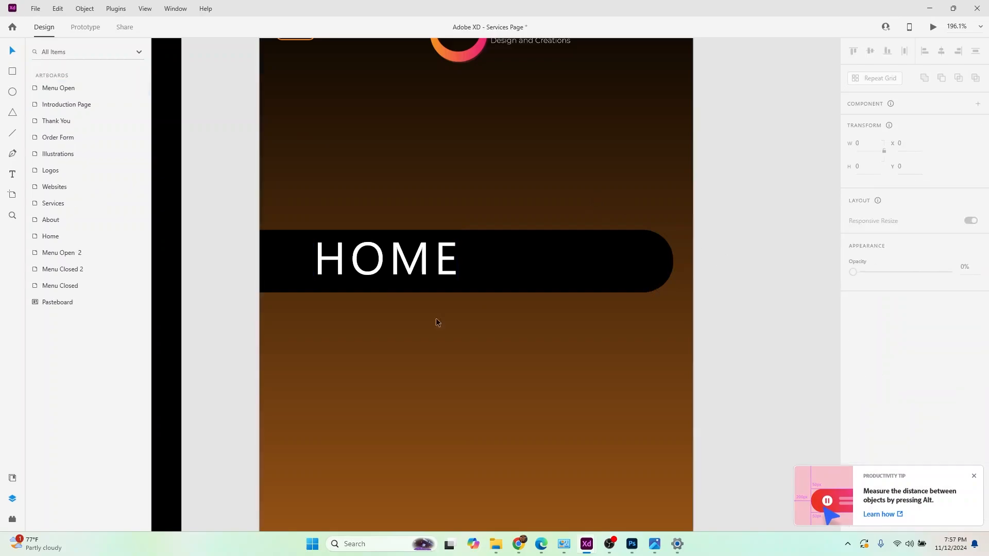
# Nudge the HOME text down to Y 260 to centre it vertically on the bar
pyautogui.click(403, 270)
pyautogui.press('Down')
pyautogui.press('Down')
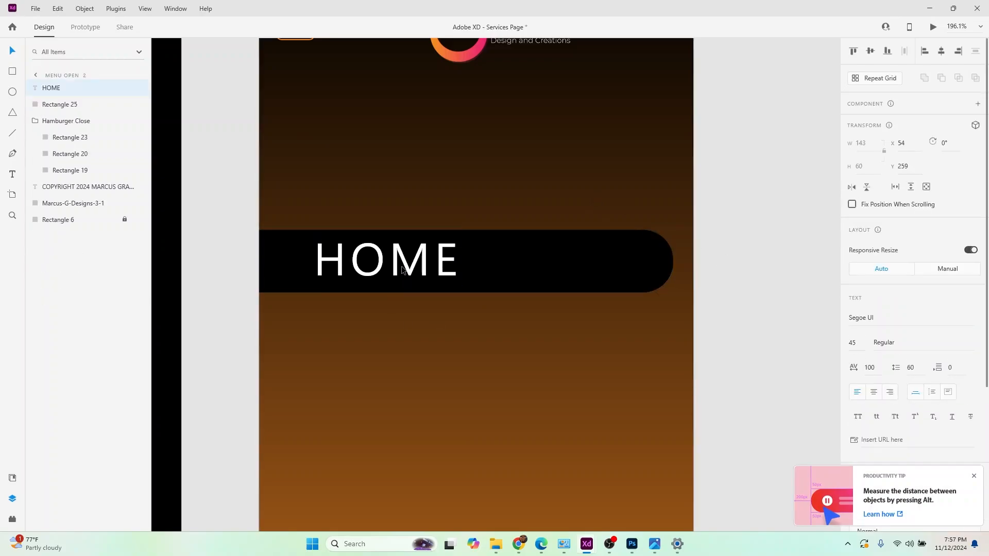
pyautogui.click(735, 205)
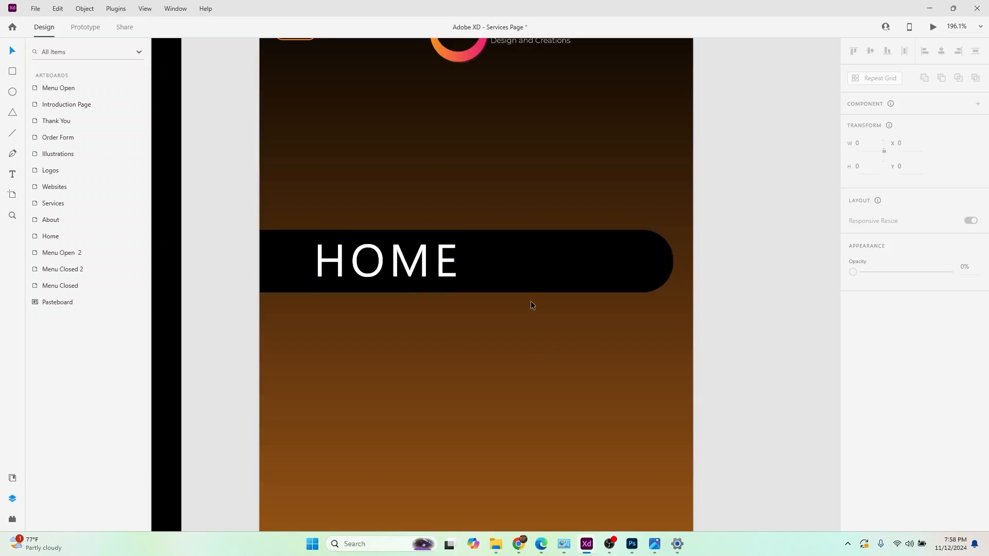
# Turn the HOME text and the black bar together into a component
pyautogui.click(427, 273)
pyautogui.keyDown('shift'); pyautogui.click(521, 276); pyautogui.keyUp('shift')
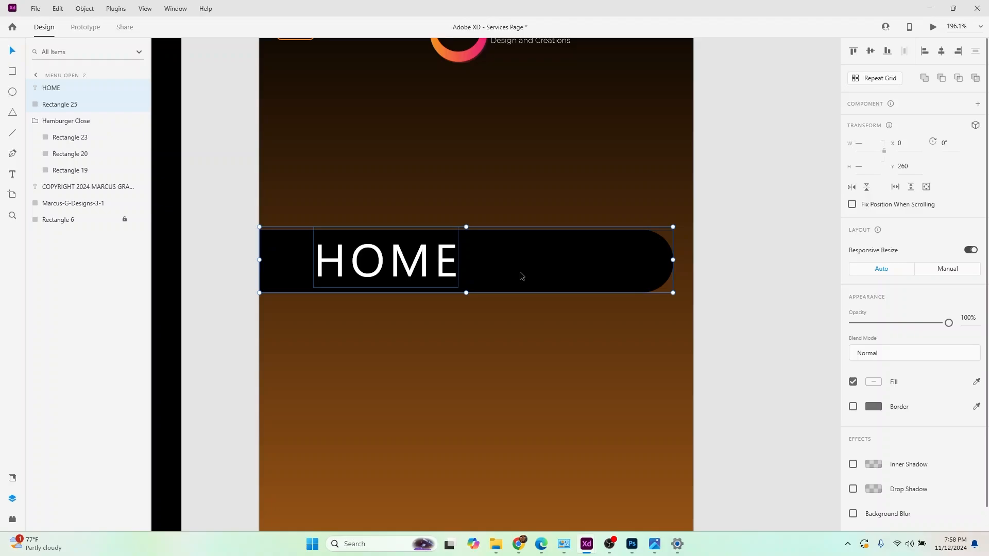
pyautogui.rightClick(520, 276)
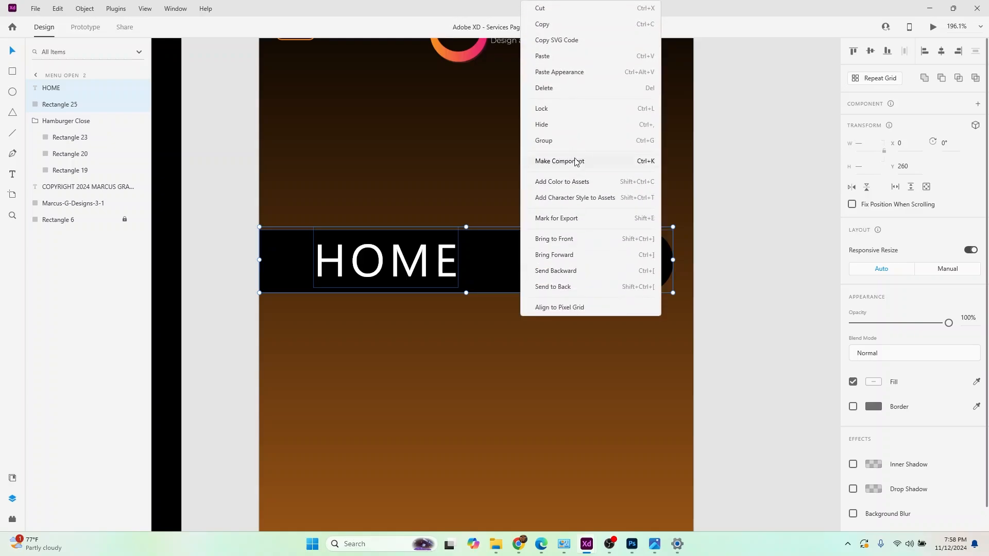
pyautogui.click(575, 161)
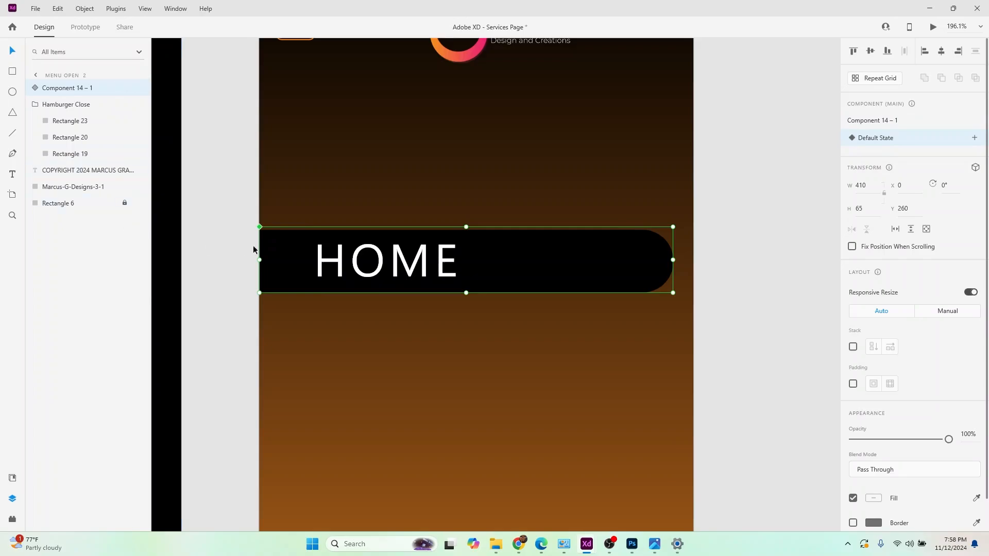
# In the component's default state, shorten Rectangle 25 to a width of 48 and reselect the whole component
pyautogui.click(36, 90)
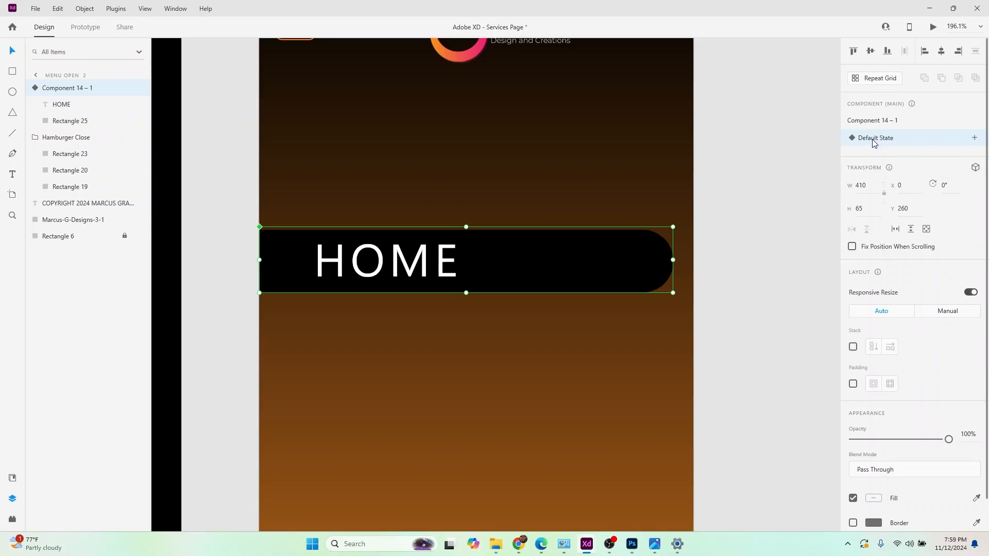
pyautogui.click(61, 122)
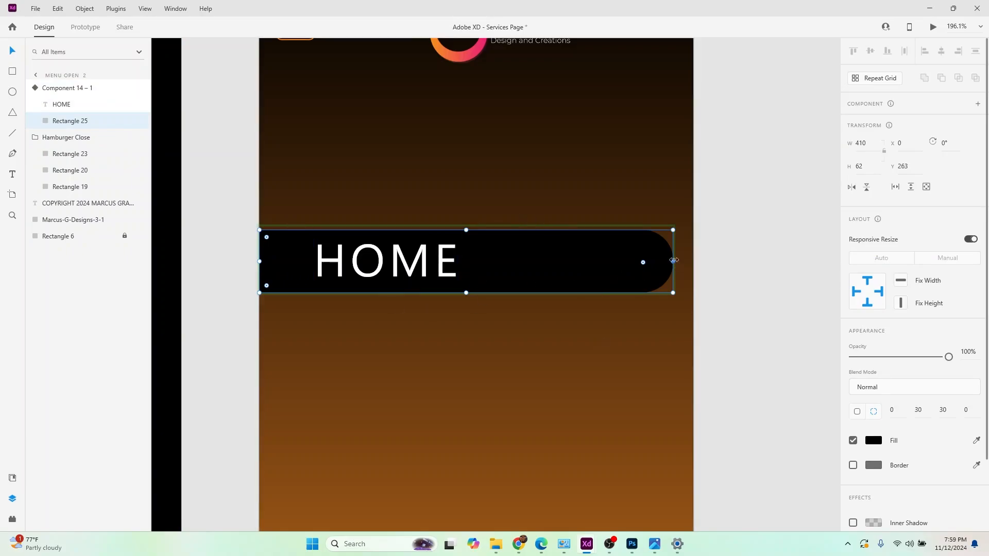
pyautogui.moveTo(674, 260); pyautogui.dragTo(307, 261)
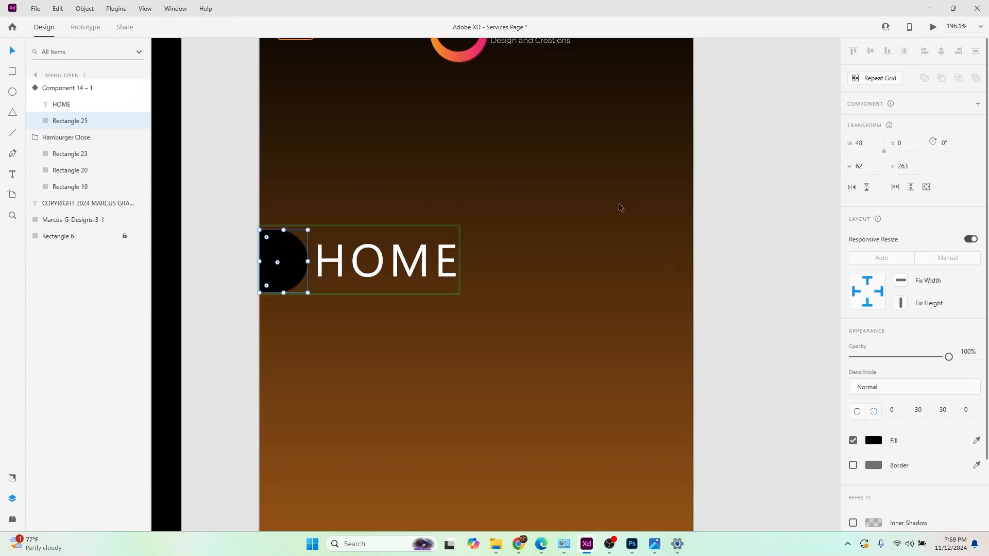
pyautogui.click(66, 87)
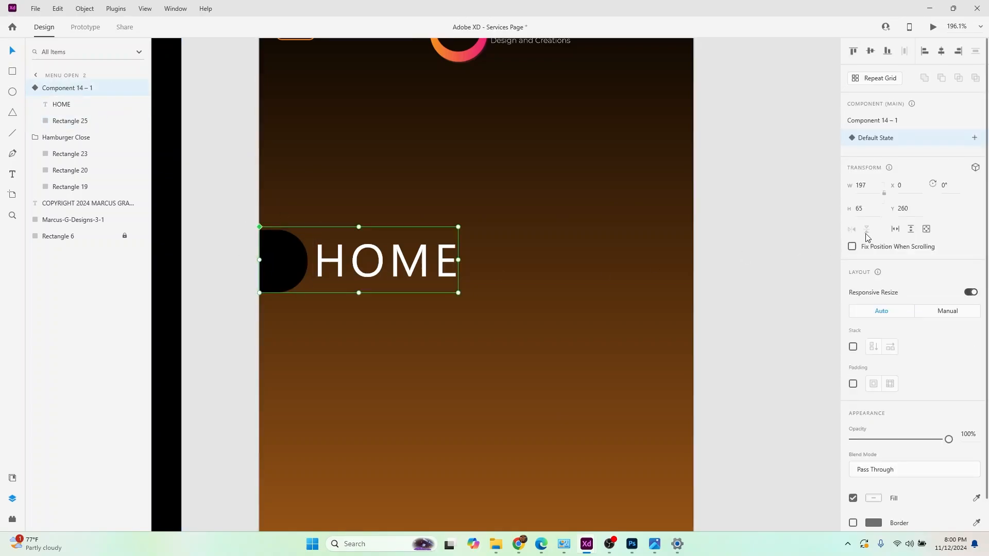
# Add a hover state to the HOME component and compare it with the default state
pyautogui.click(974, 139)
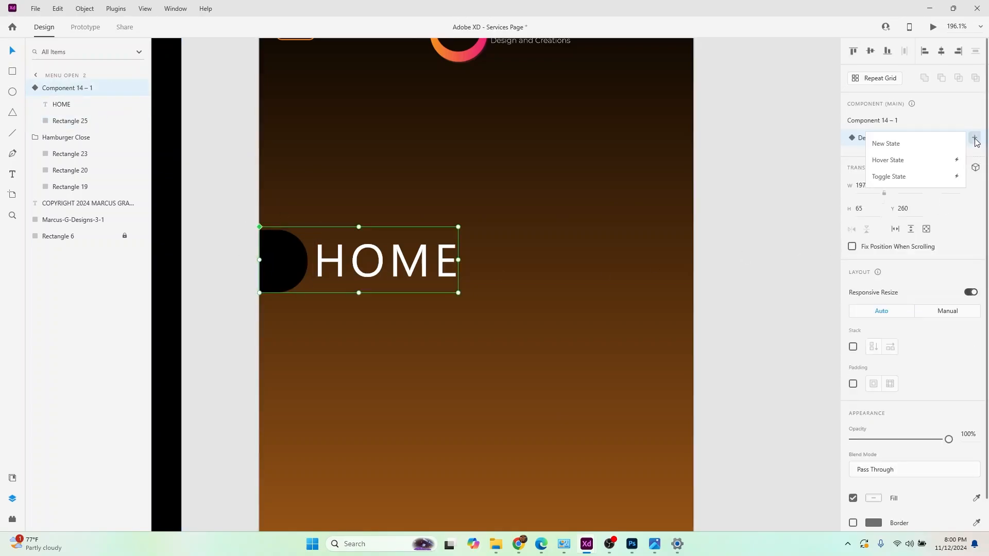
pyautogui.click(909, 160)
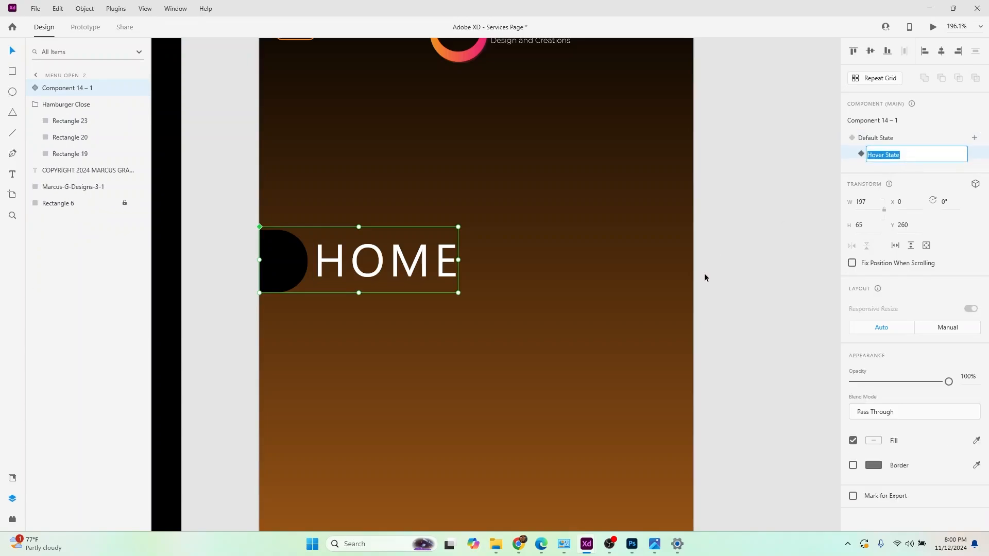
pyautogui.click(716, 249)
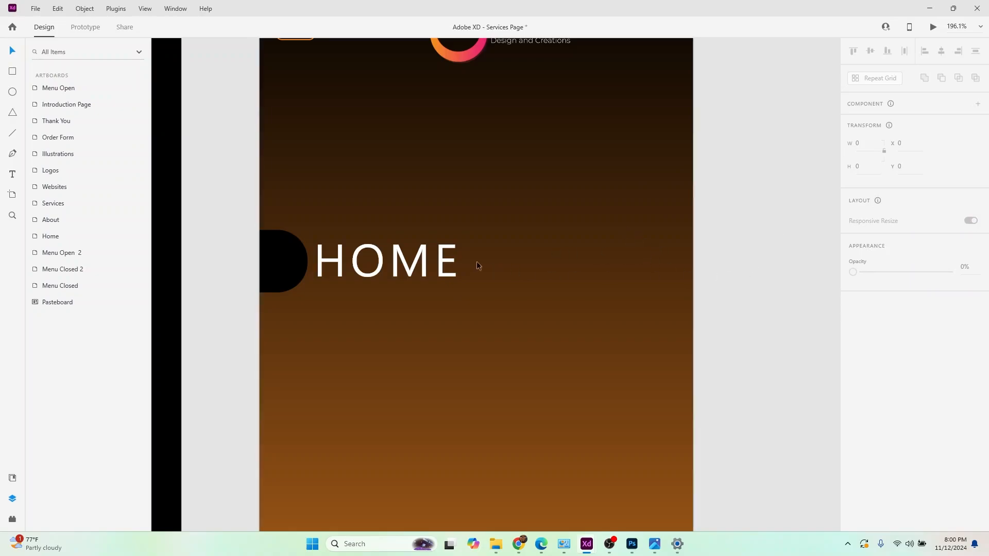
pyautogui.click(418, 256)
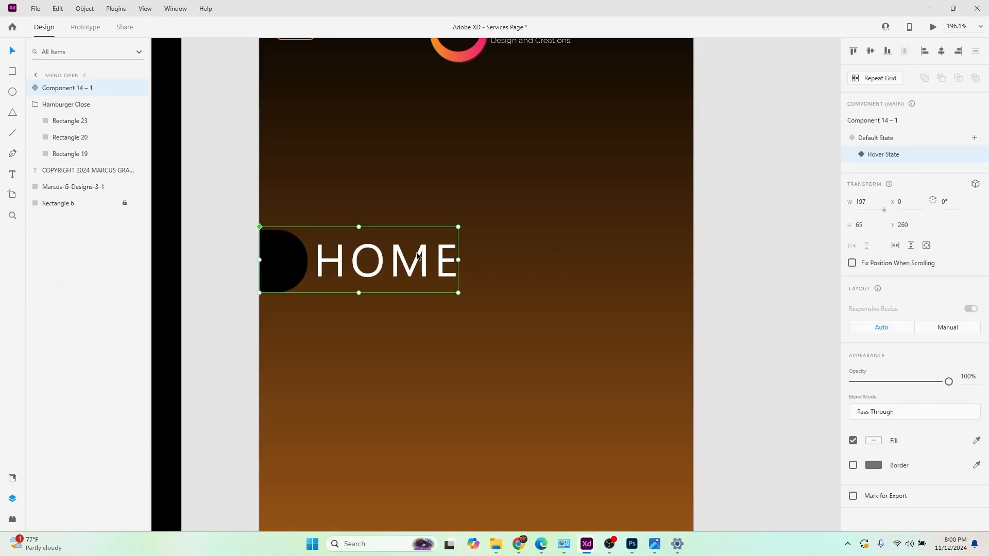
pyautogui.click(881, 139)
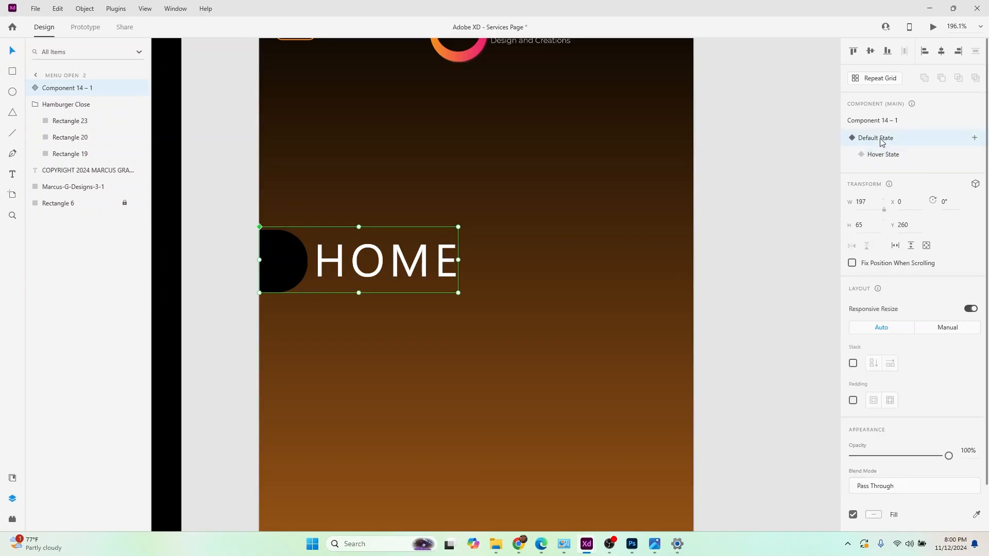
pyautogui.click(887, 154)
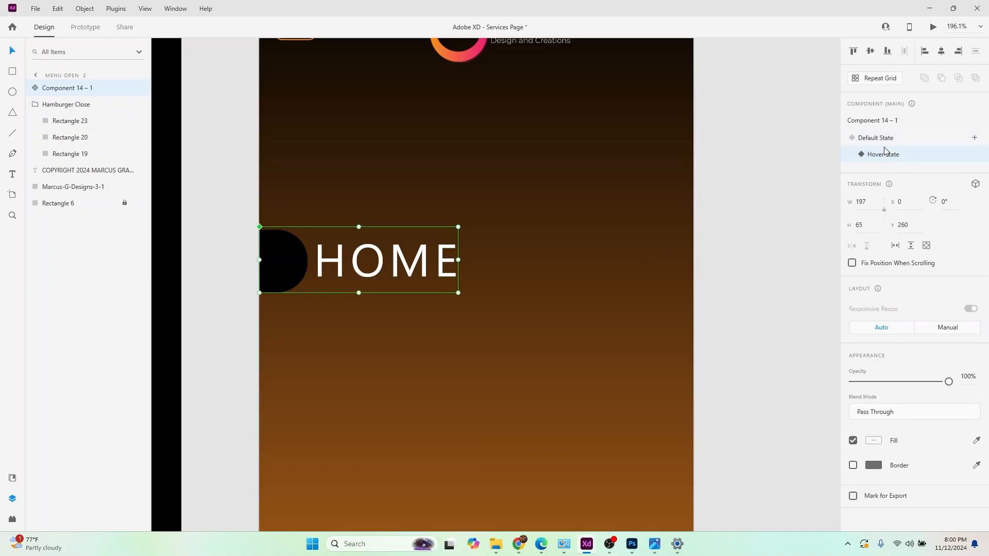
pyautogui.click(884, 141)
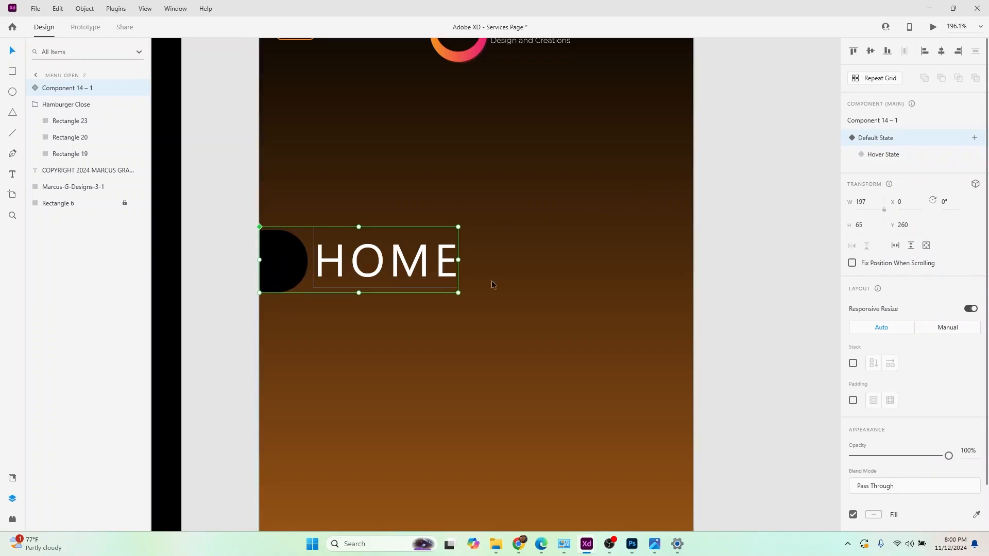
# In the component's hover state, stretch Rectangle 25 to a width of about 401 behind the HOME text
pyautogui.click(882, 157)
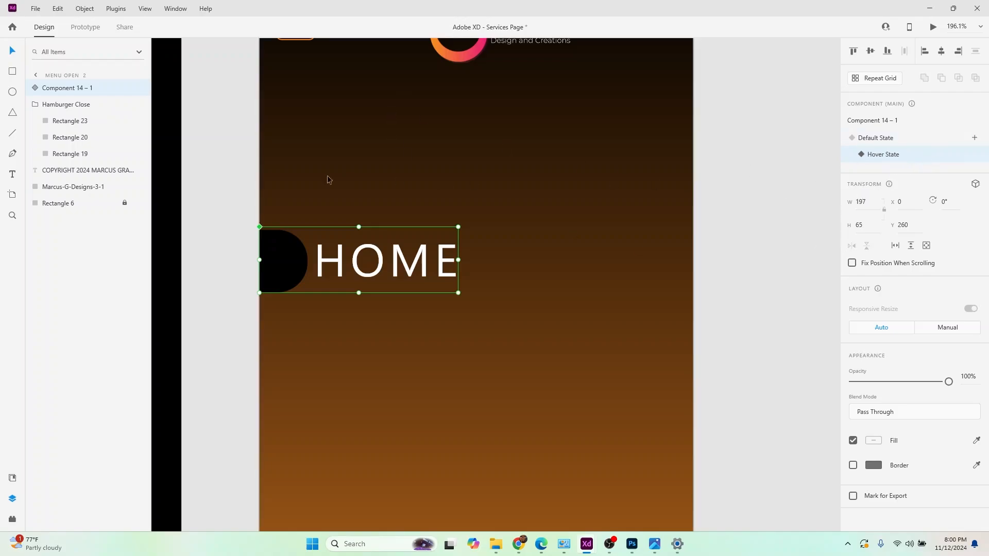
pyautogui.click(34, 89)
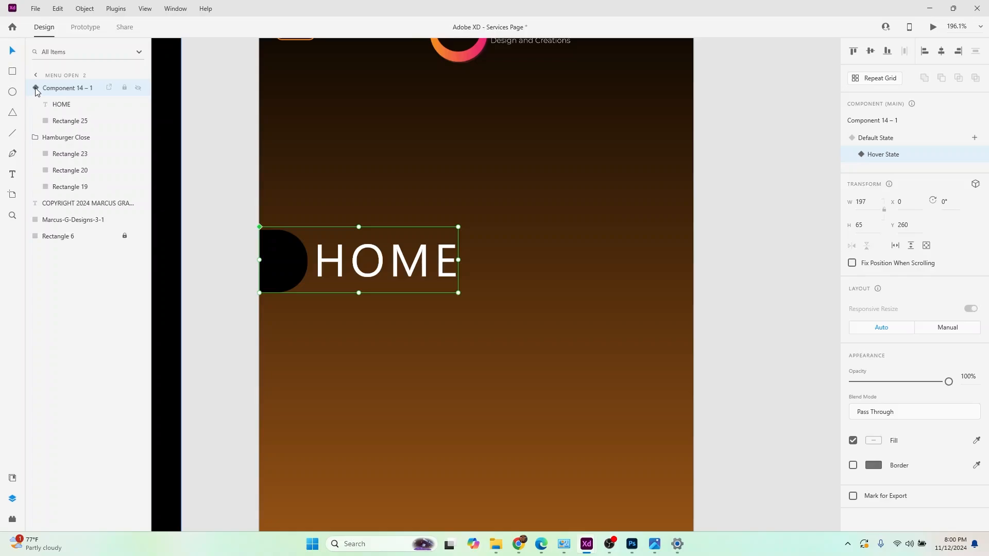
pyautogui.click(70, 121)
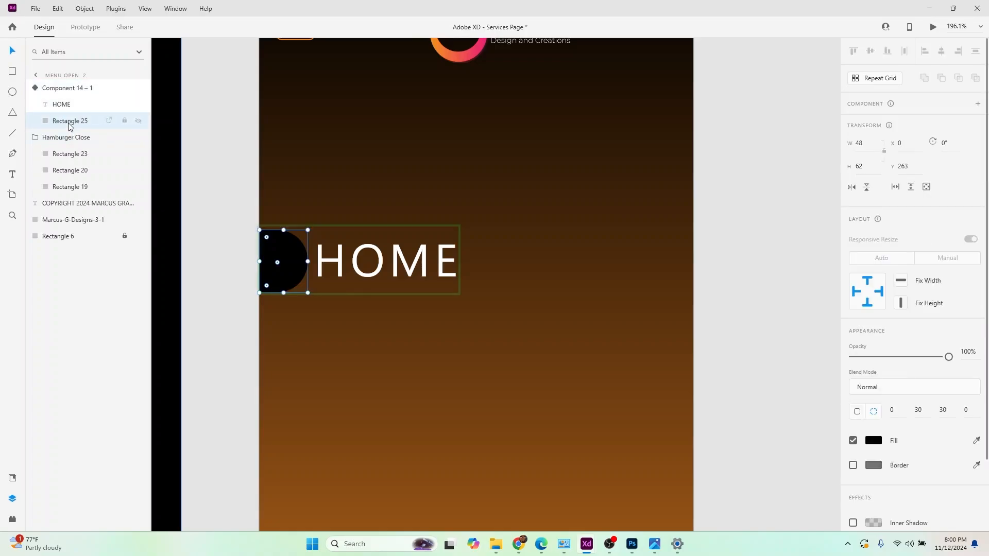
pyautogui.moveTo(308, 262); pyautogui.dragTo(664, 256)
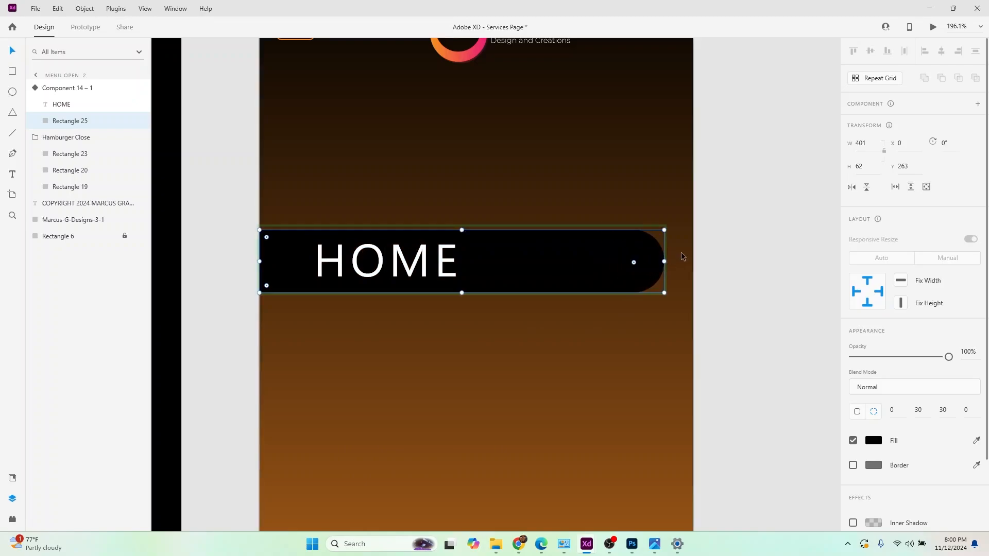
pyautogui.click(756, 283)
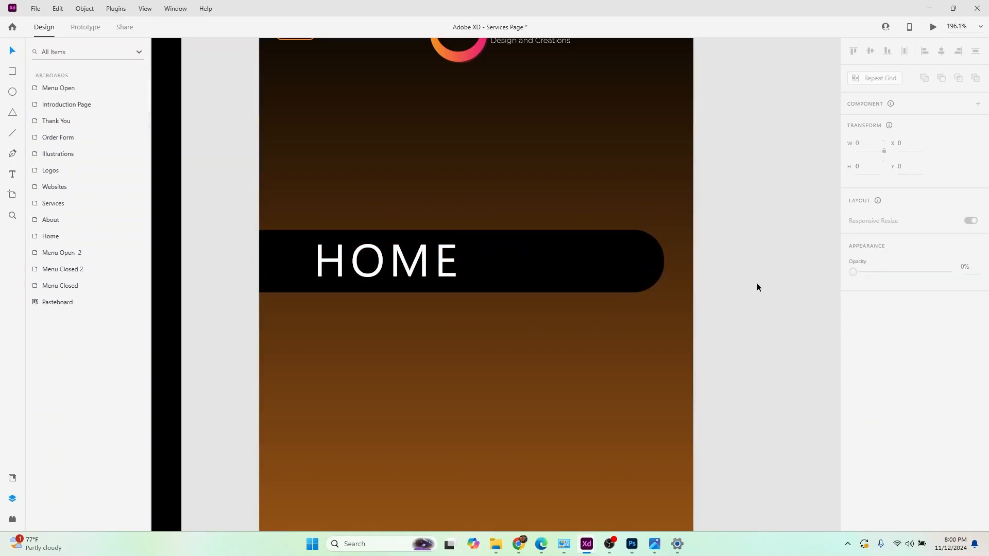
# Compare the HOME component's hover and default states, finishing with the default state active
pyautogui.click(598, 285)
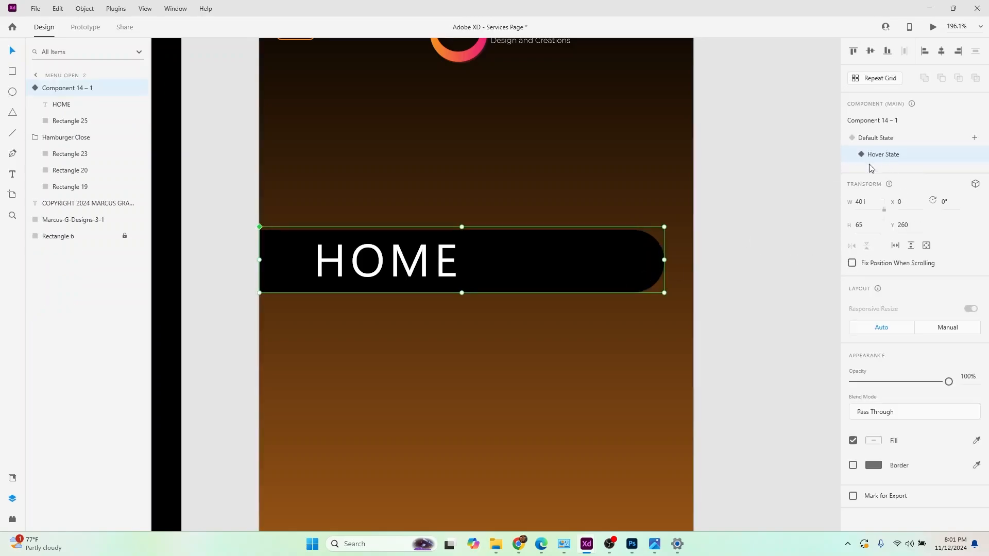
pyautogui.click(885, 138)
pyautogui.click(885, 139)
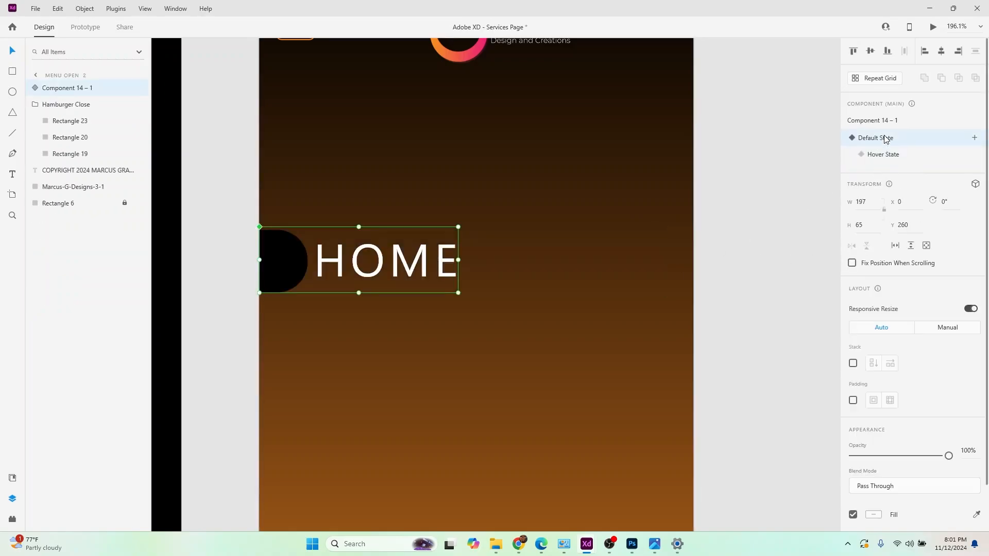
pyautogui.click(887, 159)
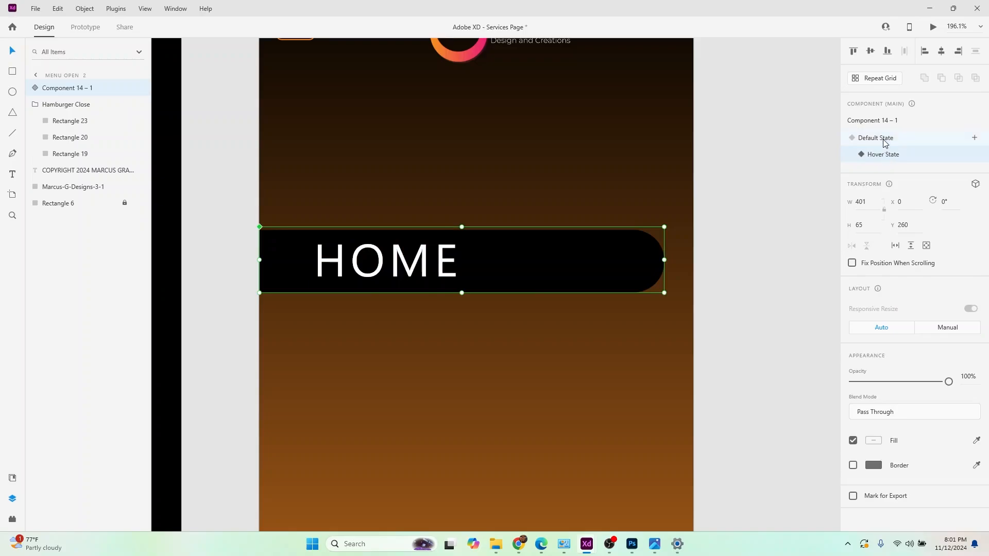
pyautogui.click(885, 139)
pyautogui.click(887, 156)
pyautogui.click(886, 140)
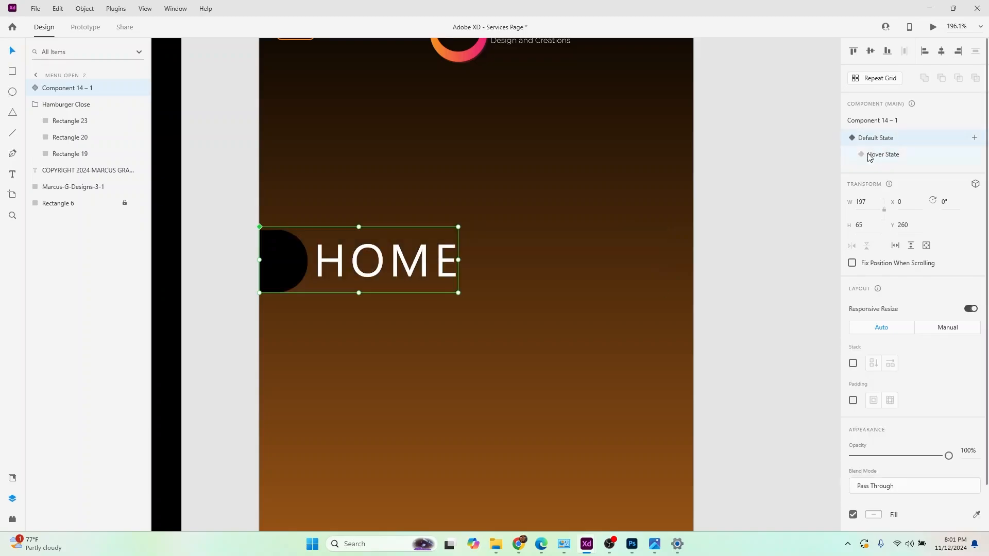
# Preview the Menu Open 2 artboard, test the HOME item's hover effect, and close the preview
pyautogui.scroll(4, 747, 200)
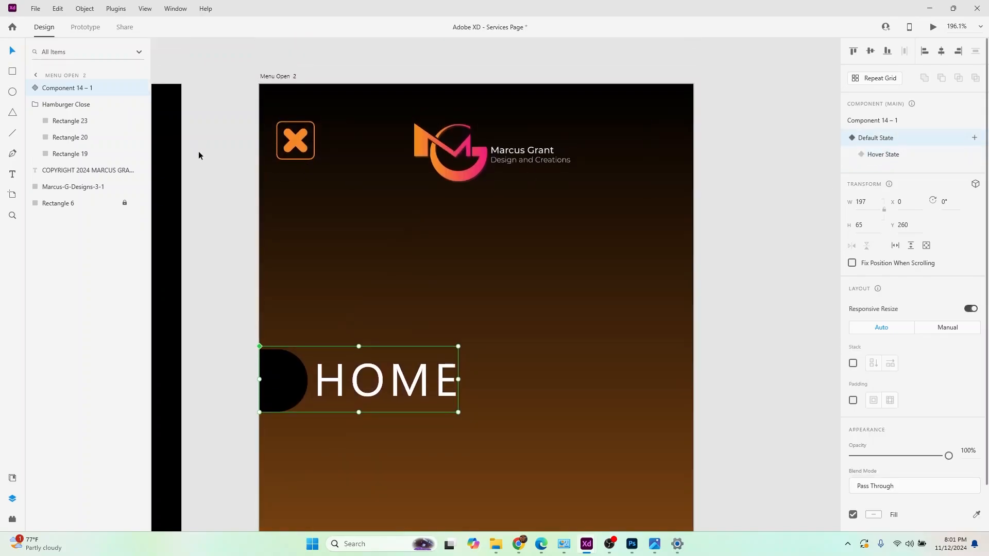
pyautogui.click(270, 77)
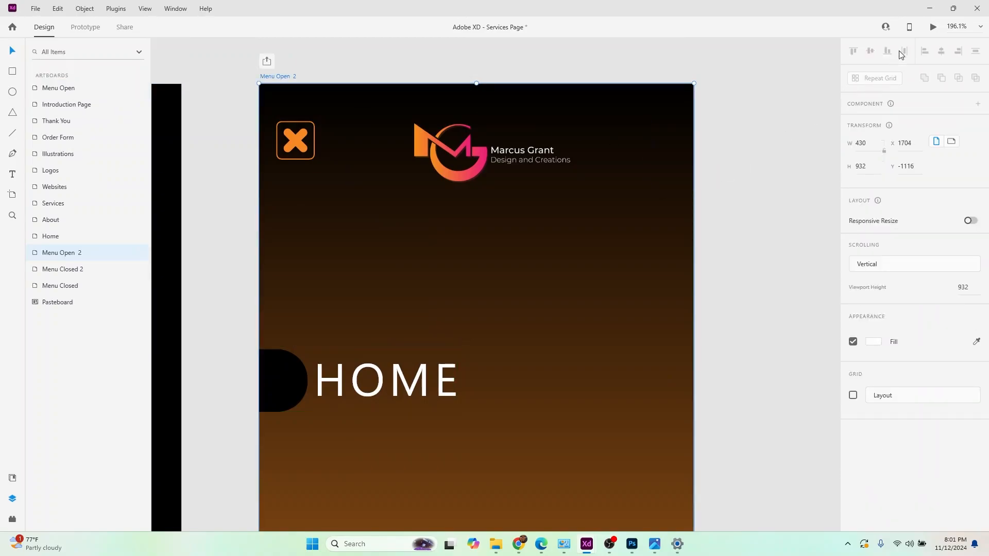
pyautogui.click(933, 27)
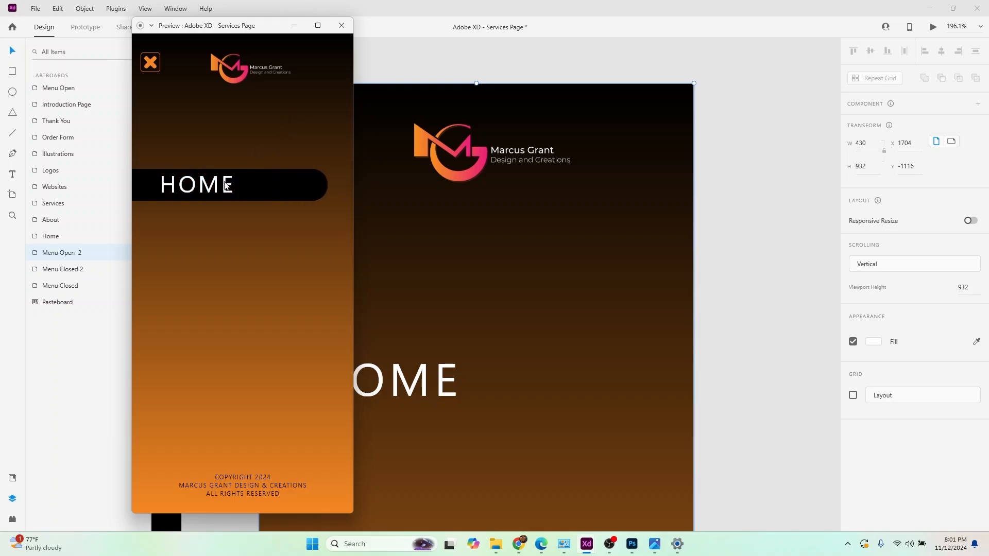
pyautogui.click(341, 26)
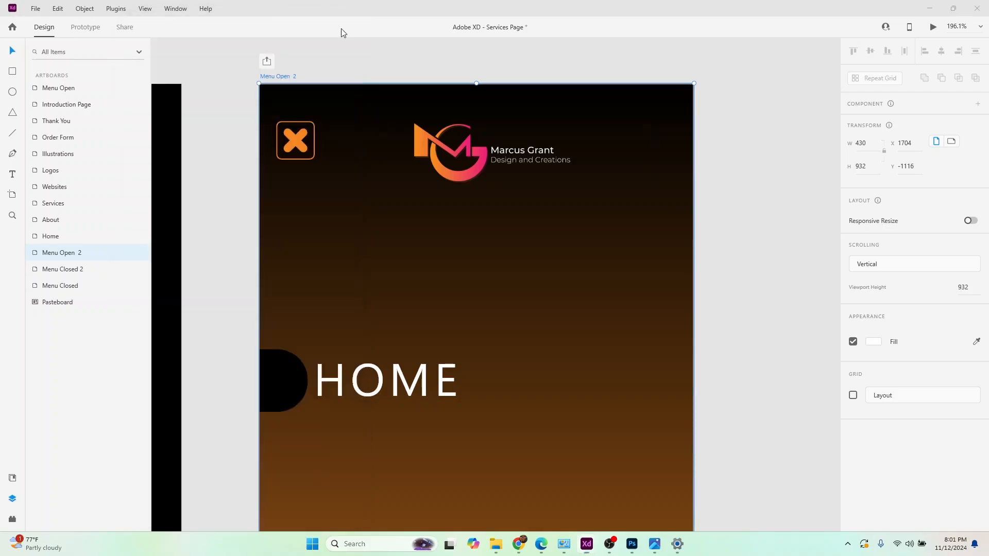
# Use Repeat Grid to repeat the HOME component downward into six items spaced 20 apart, and ungroup the grid
pyautogui.click(758, 280)
pyautogui.scroll(-3, 753, 282)
pyautogui.scroll(-3, 752, 282)
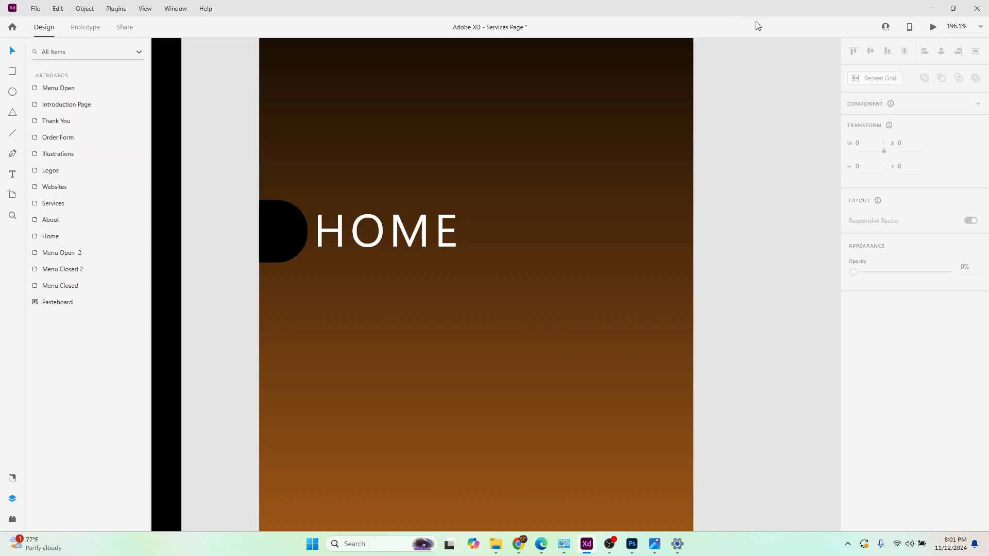
pyautogui.click(324, 242)
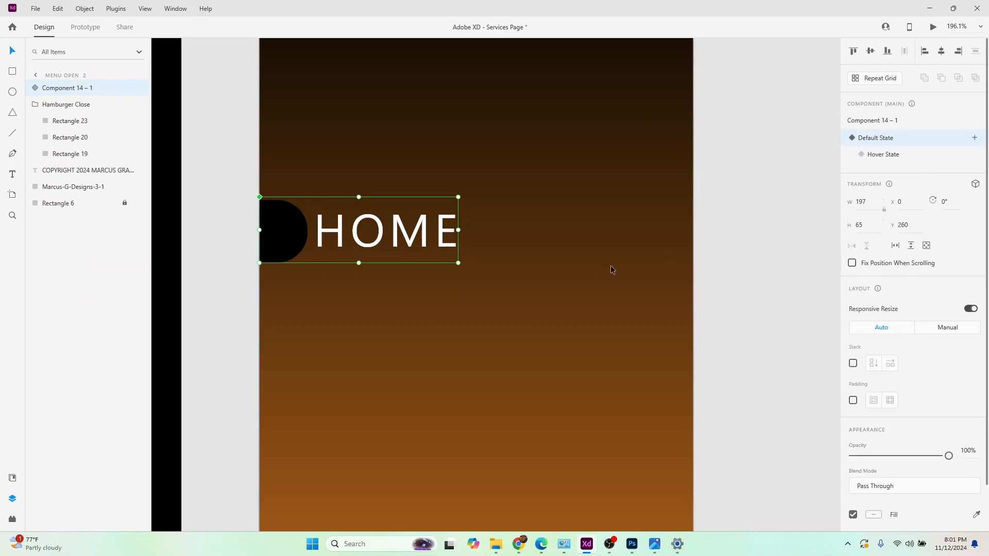
pyautogui.scroll(-1, 612, 270)
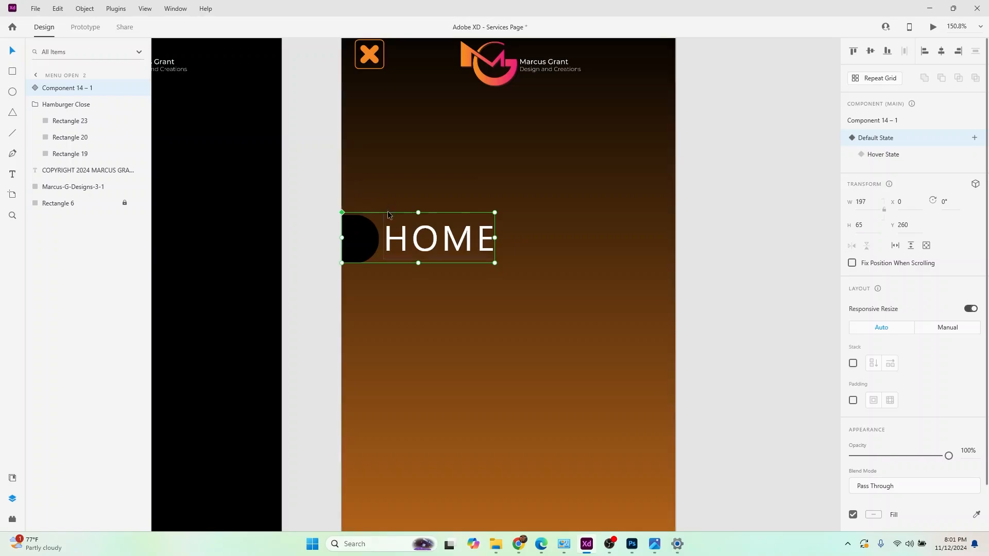
pyautogui.click(881, 78)
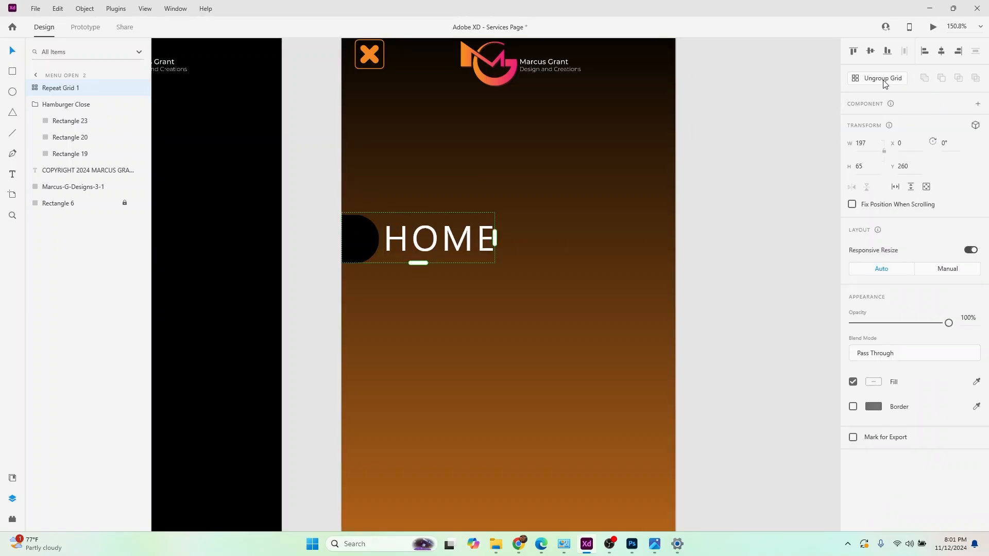
pyautogui.scroll(-1, 522, 272)
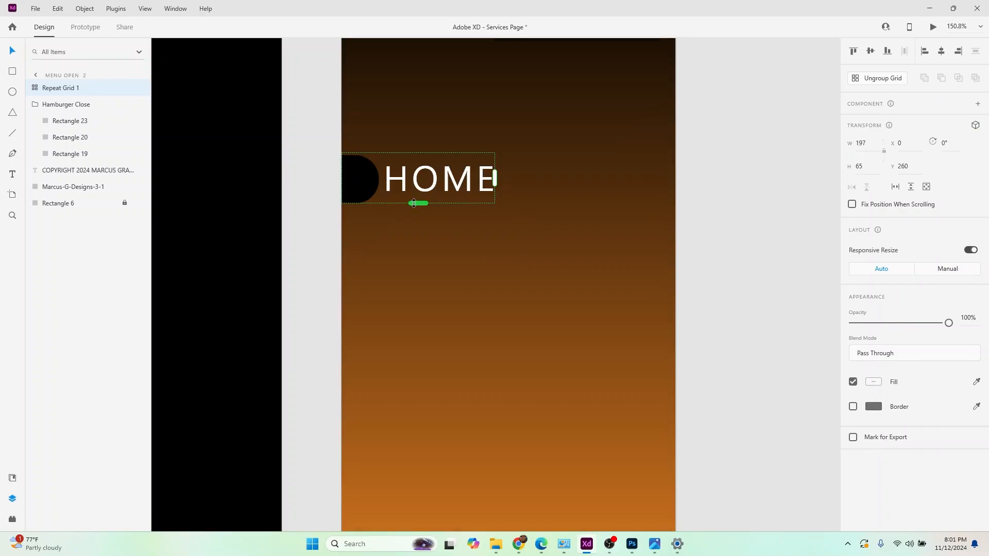
pyautogui.scroll(-1, 414, 211)
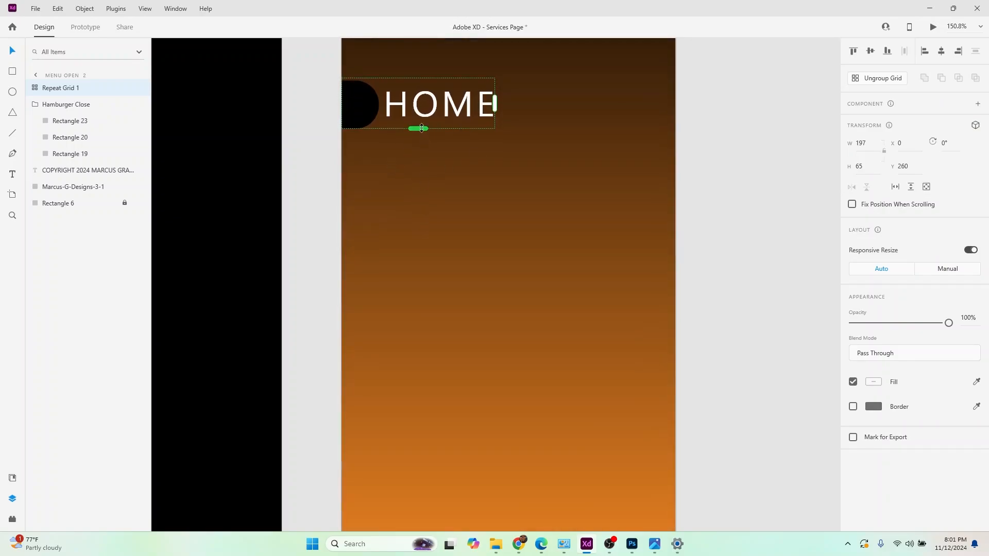
pyautogui.moveTo(422, 128); pyautogui.dragTo(450, 466)
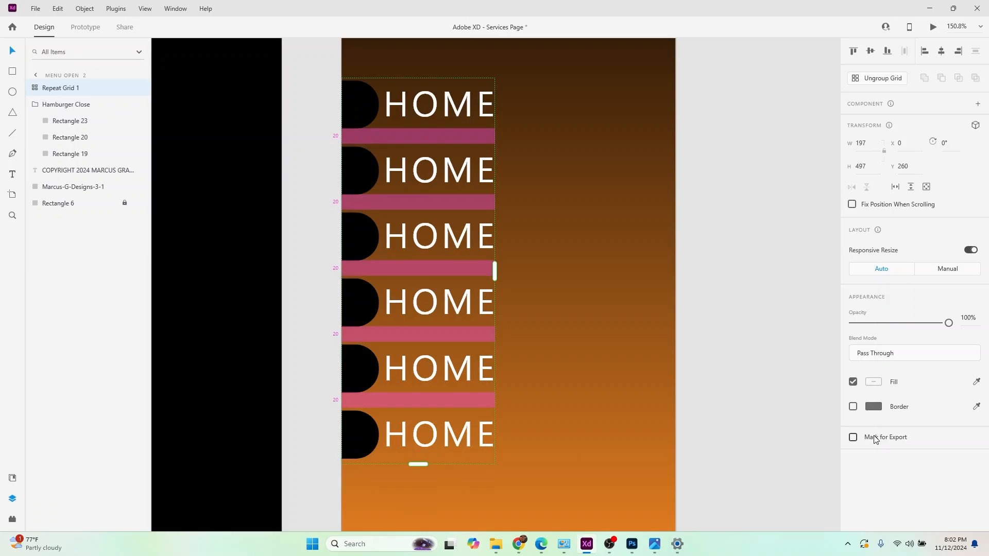
pyautogui.click(897, 80)
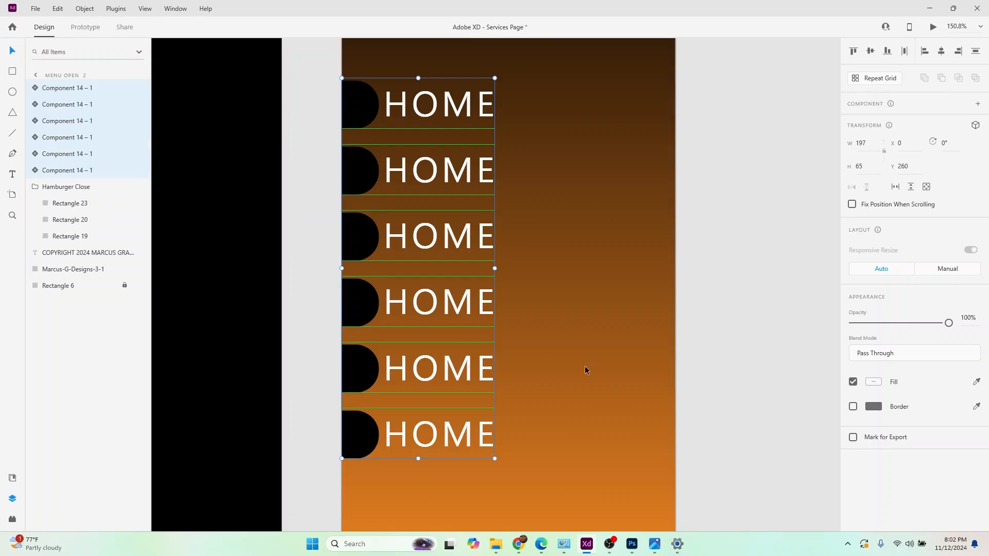
# Spread the six selected menu items farther down the artboard, placing the second at about Y 350, and deselect them
pyautogui.scroll(-3, 545, 381)
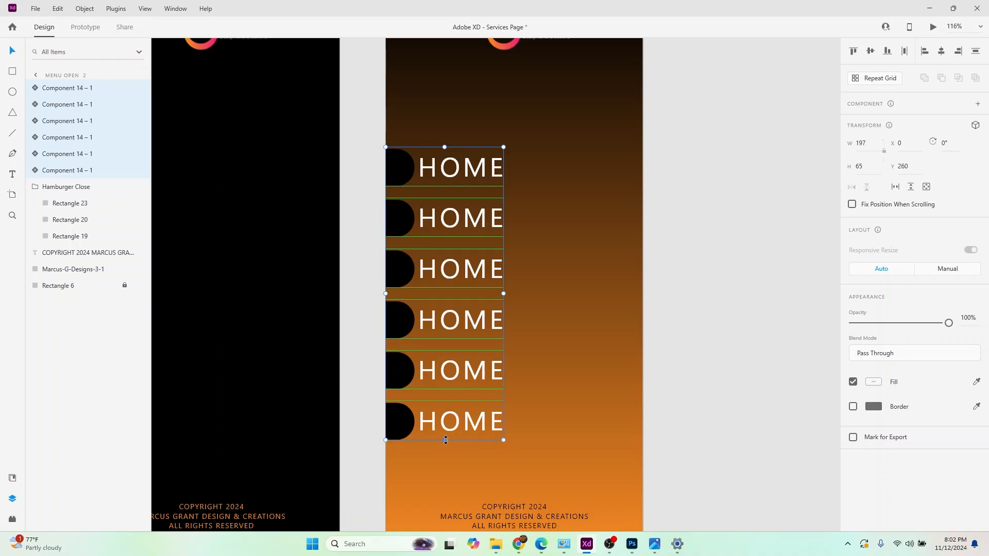
pyautogui.moveTo(446, 441); pyautogui.dragTo(446, 456)
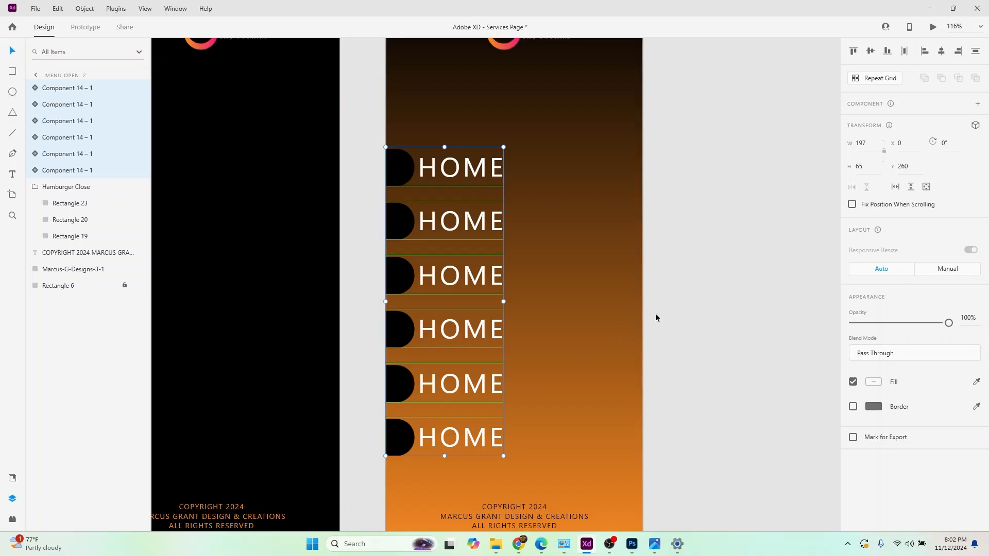
pyautogui.click(725, 286)
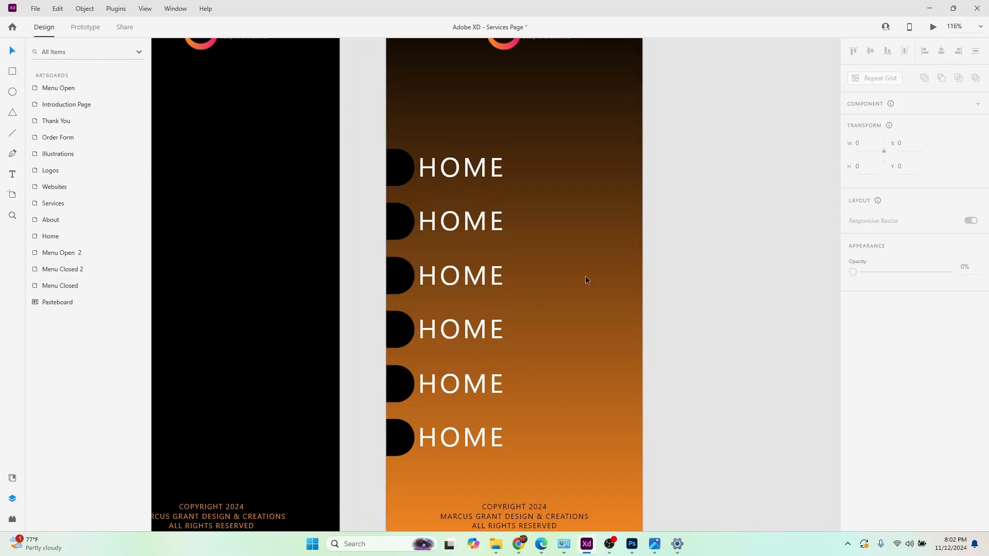
# In the second menu item's default state, change the HOME text to ABOUT
pyautogui.click(486, 225)
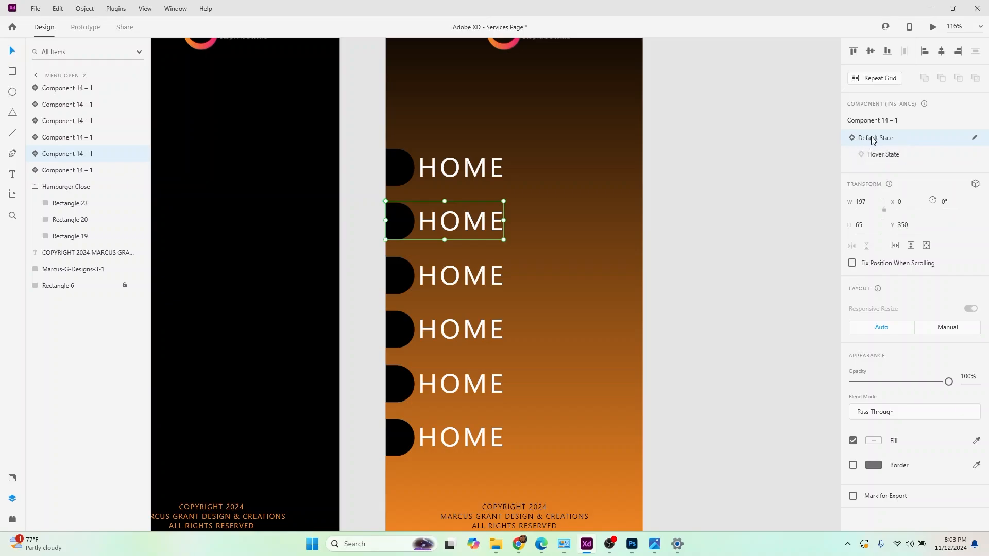
pyautogui.click(35, 154)
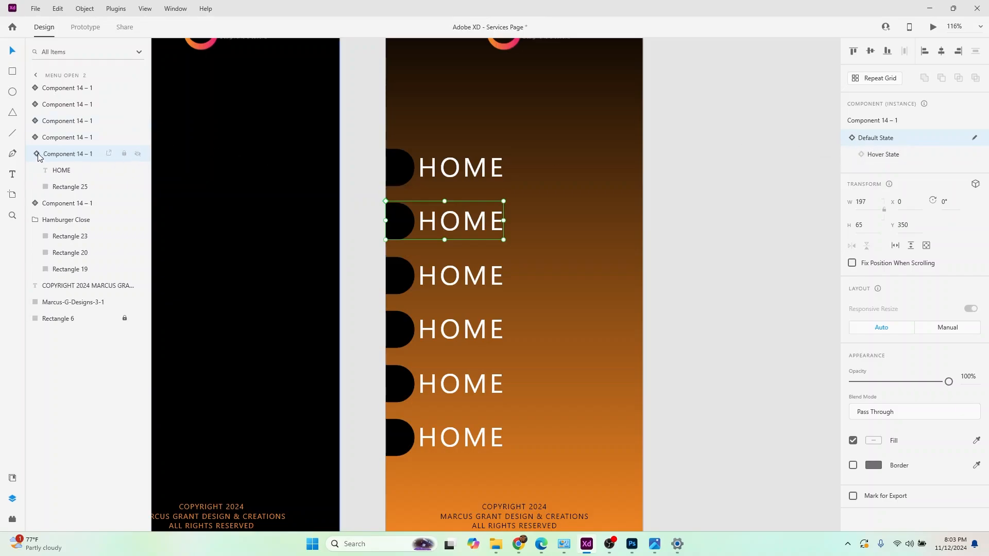
pyautogui.doubleClick(456, 231)
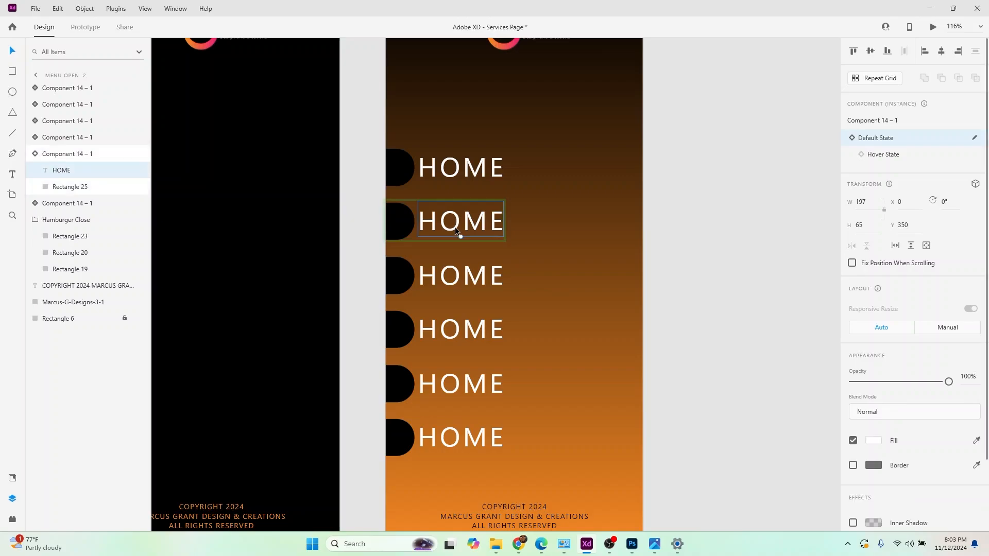
pyautogui.doubleClick(457, 224)
pyautogui.write('ABOUT')
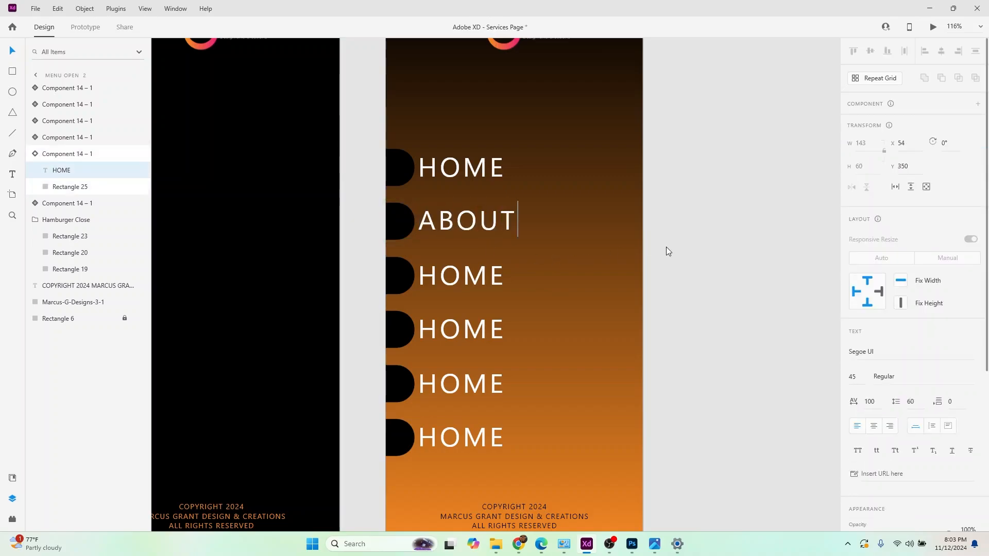
# Switch the second menu item to its hover state and change its HOME text to ABOUT
pyautogui.press('Escape')
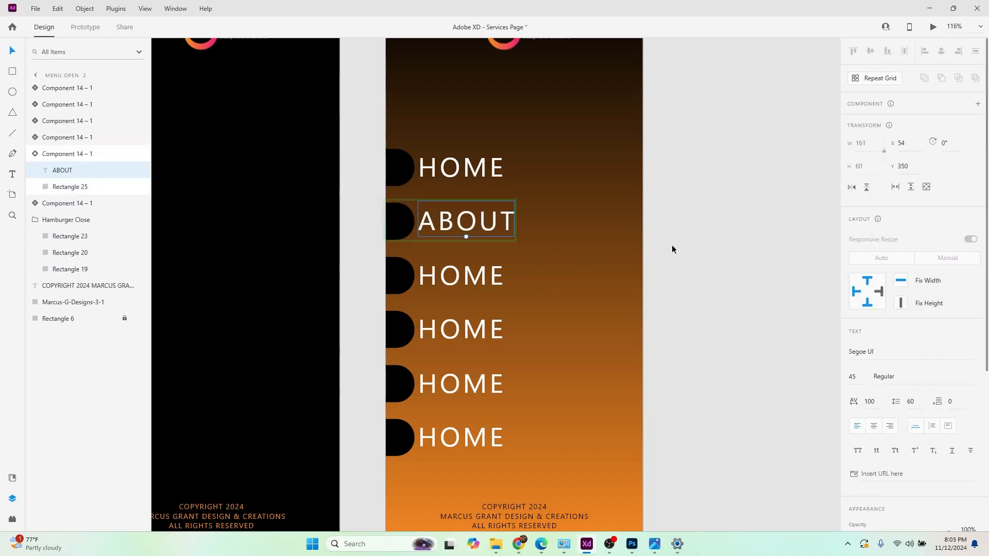
pyautogui.click(701, 237)
pyautogui.click(496, 230)
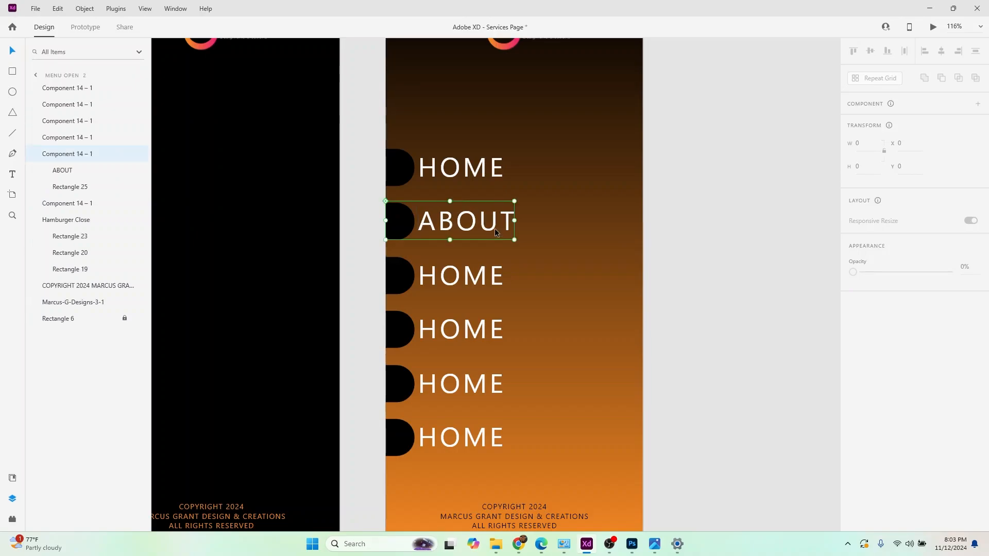
pyautogui.click(883, 156)
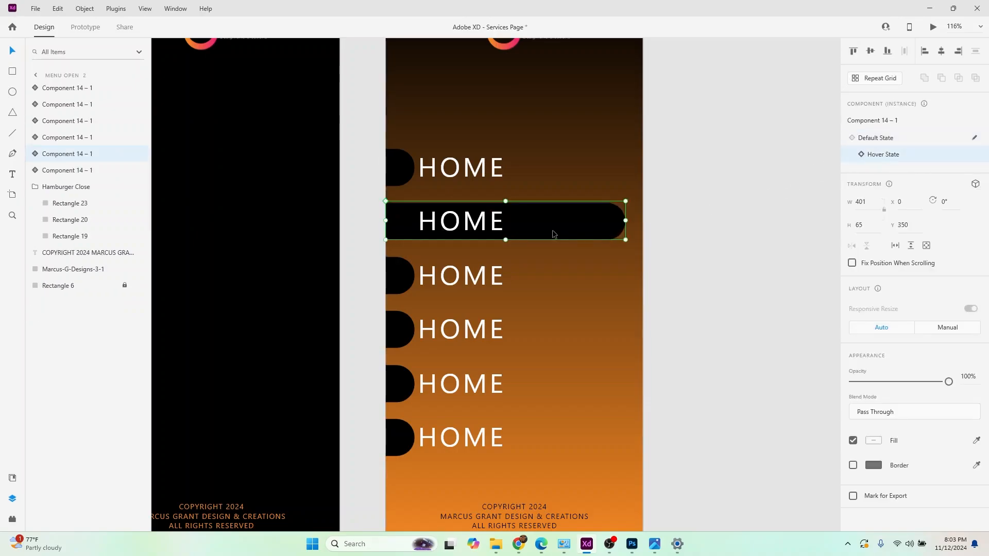
pyautogui.doubleClick(496, 235)
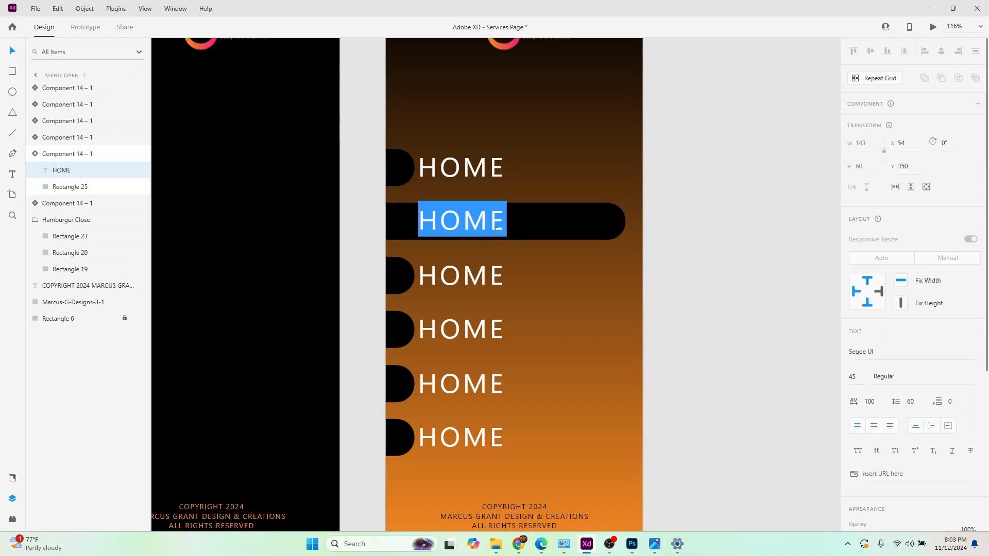
pyautogui.write('ABOUT')
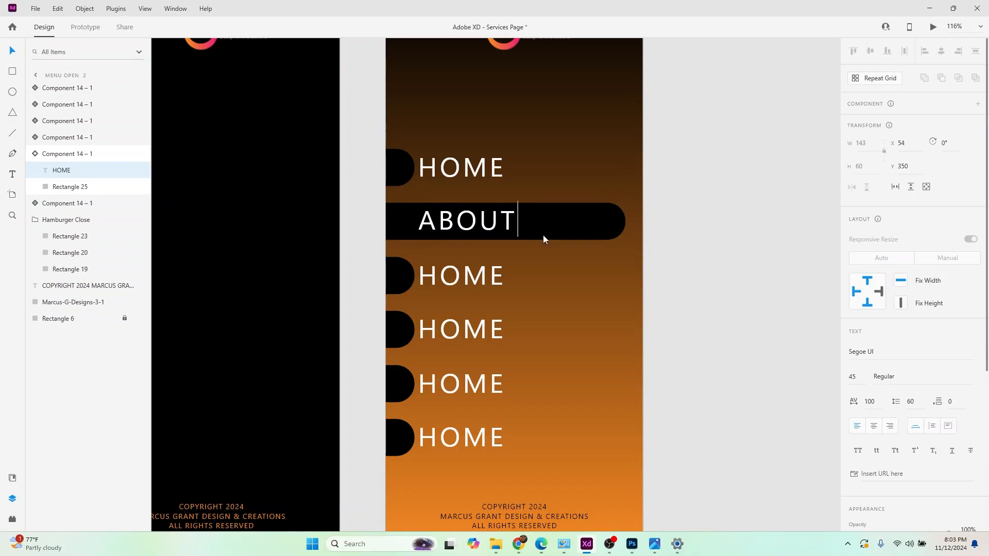
pyautogui.press('Escape')
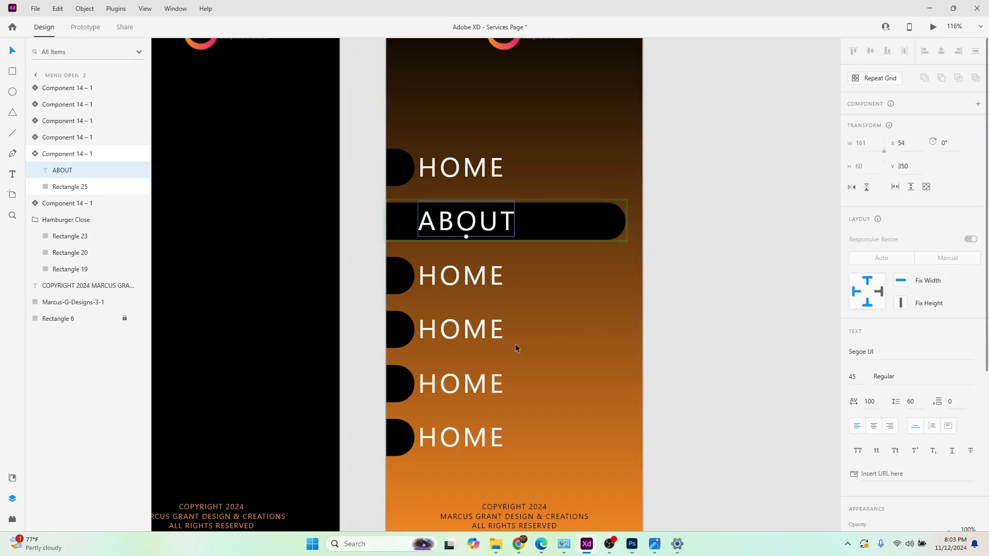
# In the third menu item's default state, change the HOME text to SERVICES and deselect it
pyautogui.click(456, 280)
pyautogui.doubleClick(456, 278)
pyautogui.doubleClick(456, 277)
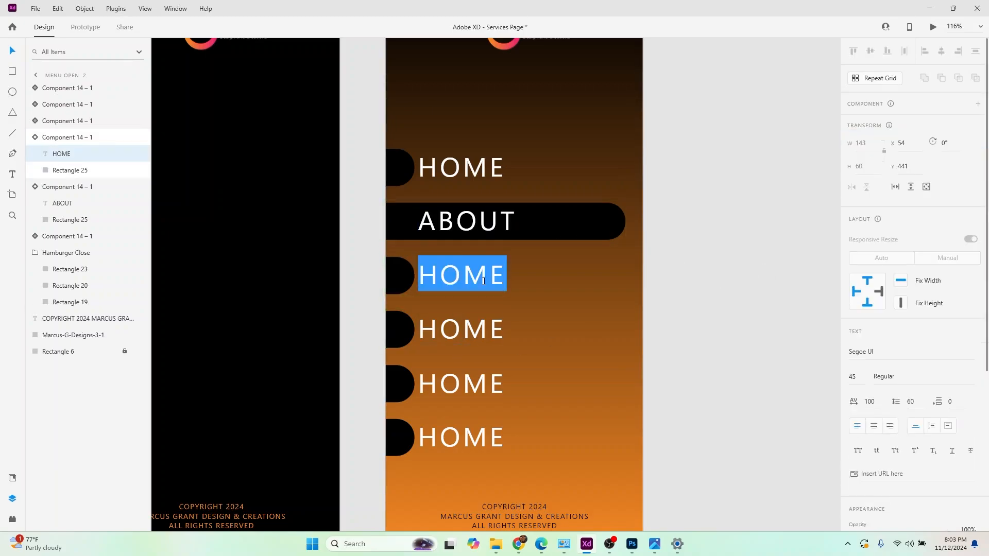
pyautogui.write('S')
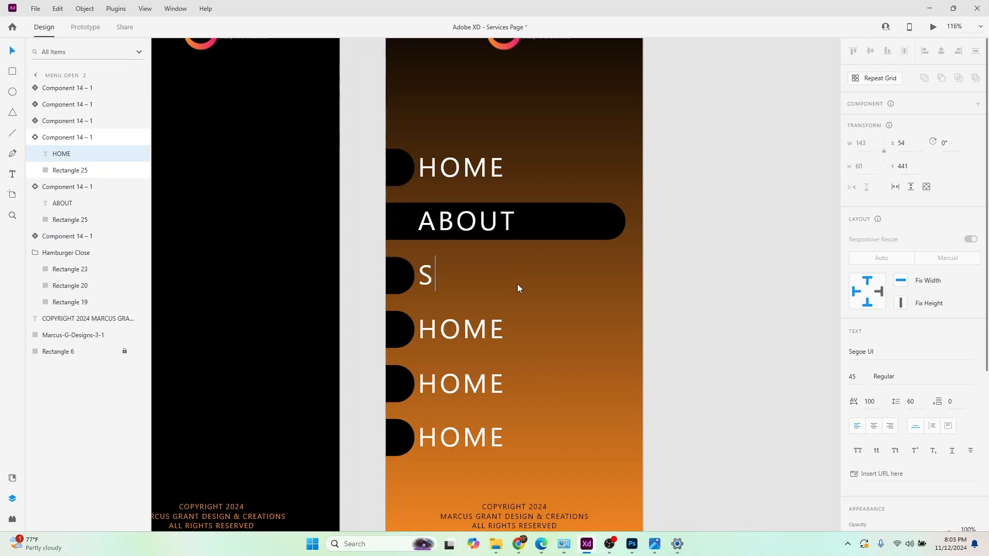
pyautogui.write('ERVICES')
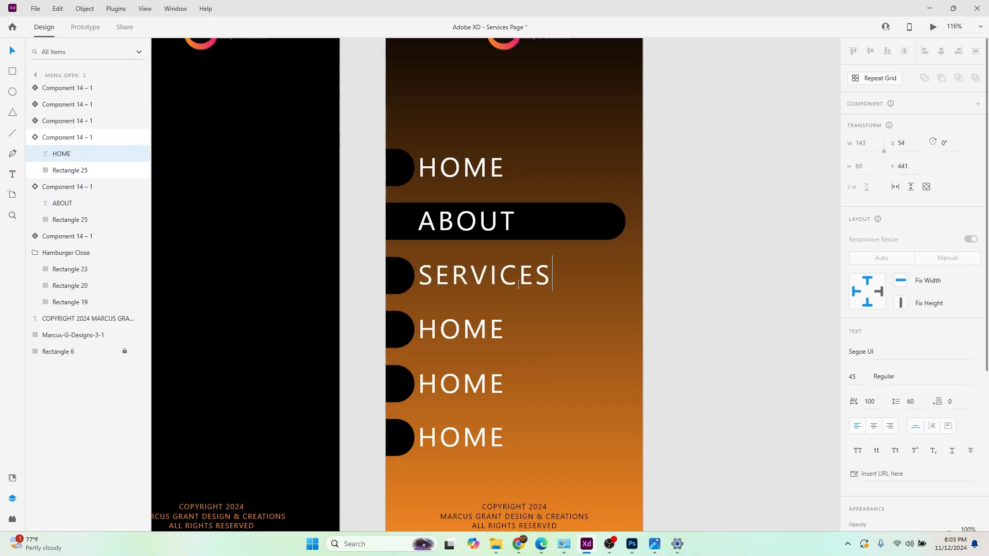
pyautogui.click(697, 281)
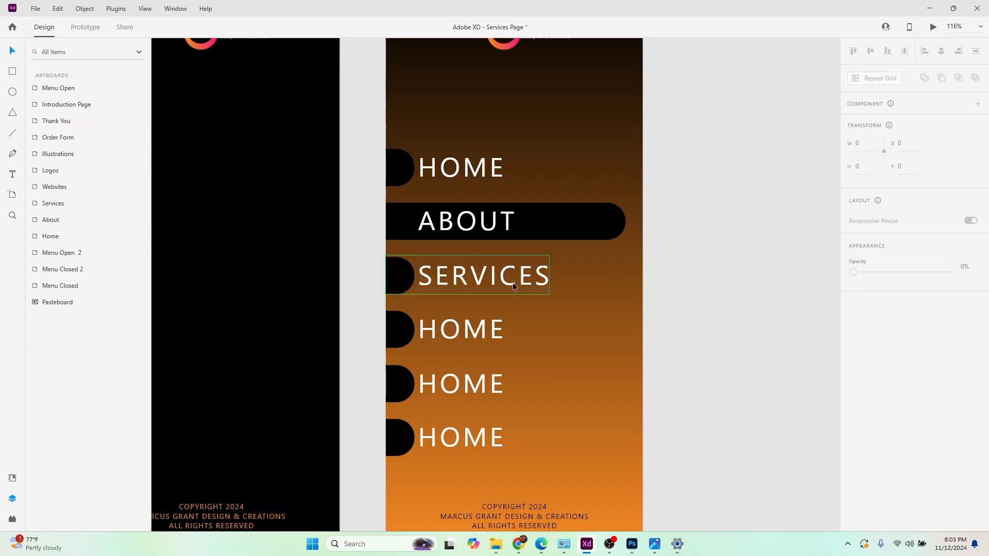
# Switch the third menu item to its hover state and change its HOME text to SERVICES
pyautogui.click(511, 282)
pyautogui.click(876, 154)
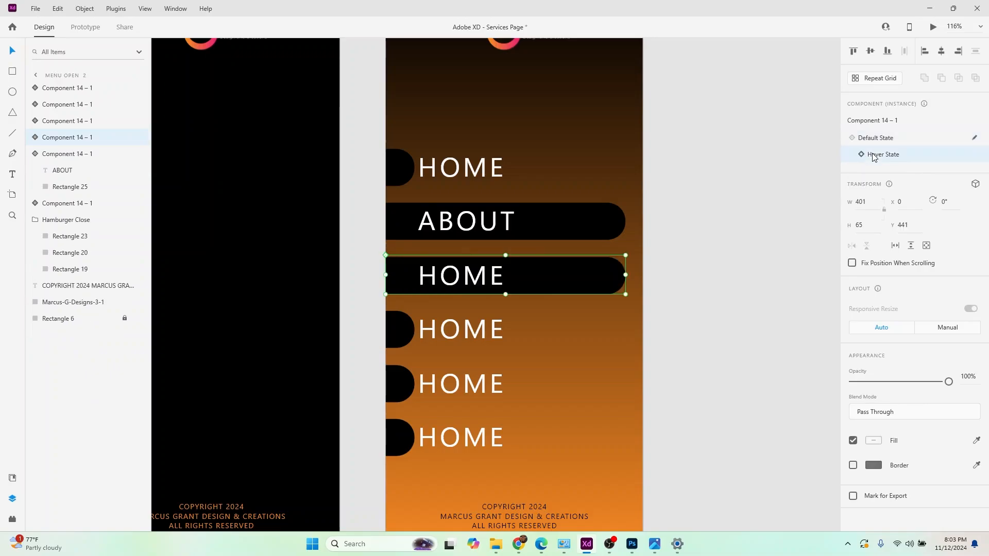
pyautogui.doubleClick(486, 276)
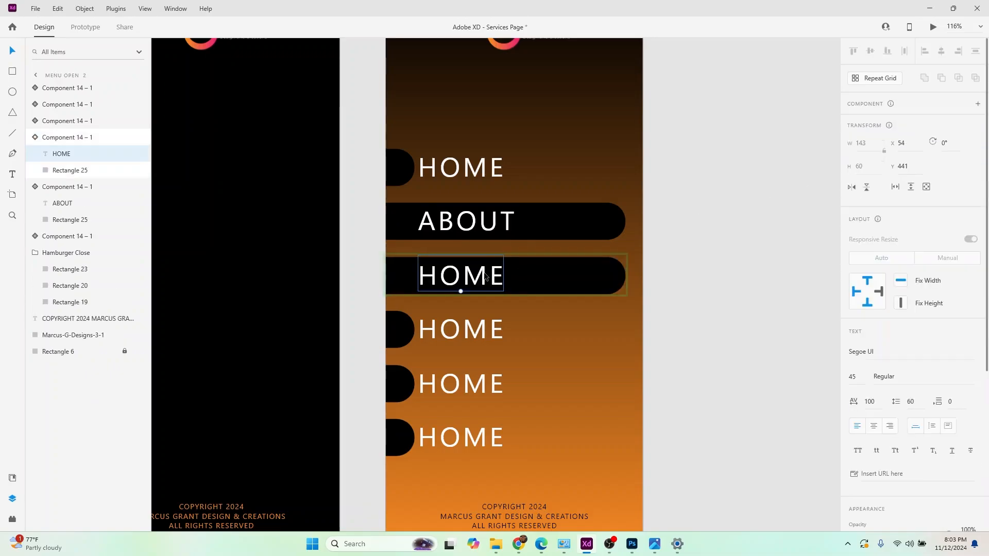
pyautogui.doubleClick(484, 274)
pyautogui.write('SERVICES')
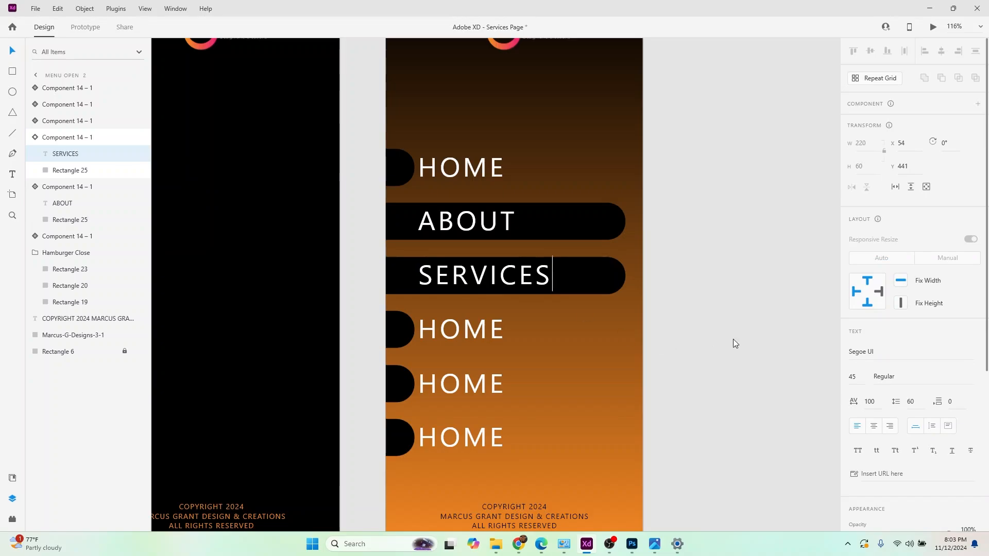
pyautogui.press('Escape')
# In the fourth menu item's default state, change the HOME text to PROJECTS and deselect it
pyautogui.click(462, 332)
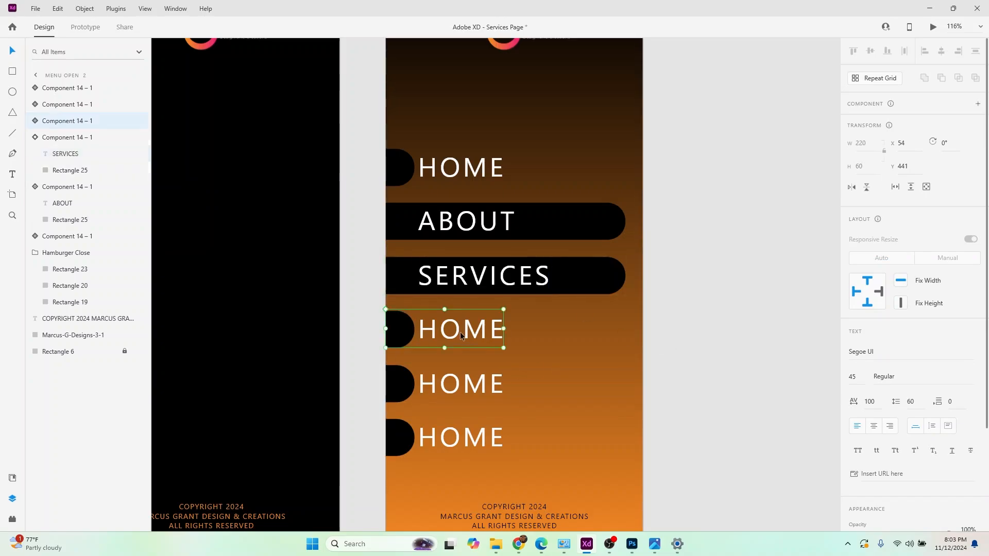
pyautogui.doubleClick(462, 333)
pyautogui.doubleClick(462, 332)
pyautogui.doubleClick(461, 332)
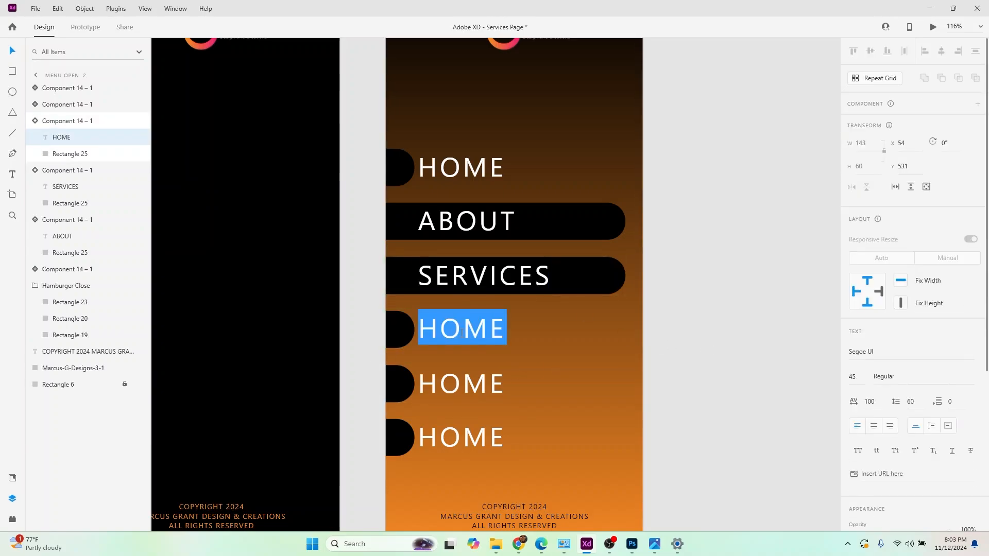
pyautogui.write('PROJECTS')
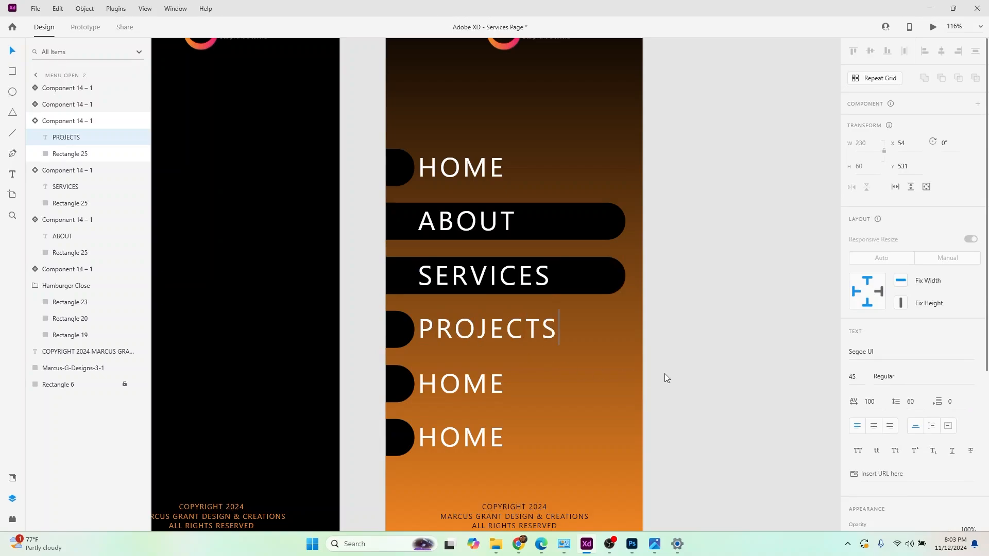
pyautogui.press('Escape')
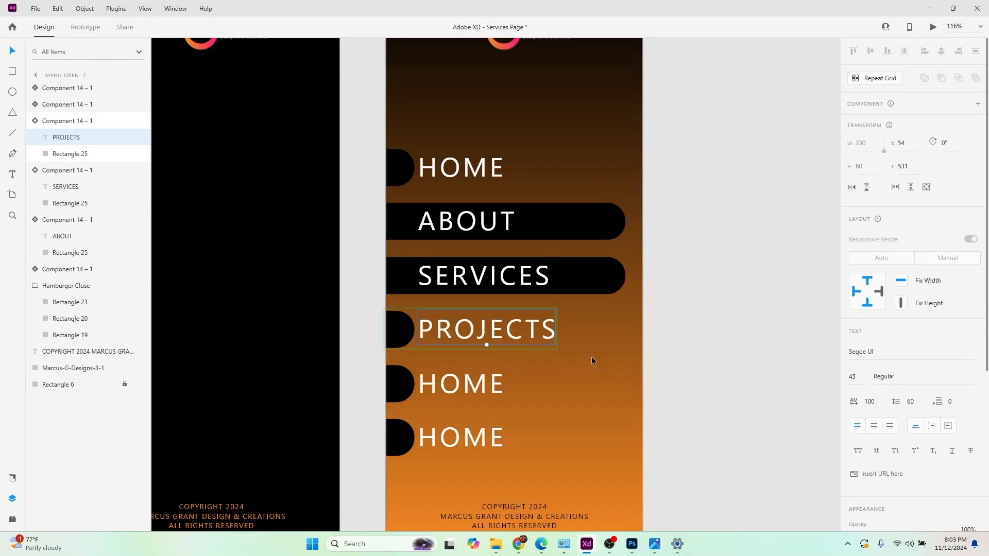
pyautogui.click(803, 336)
# Switch the fourth menu item to its hover state and change its HOME text to PROJECTS
pyautogui.click(522, 328)
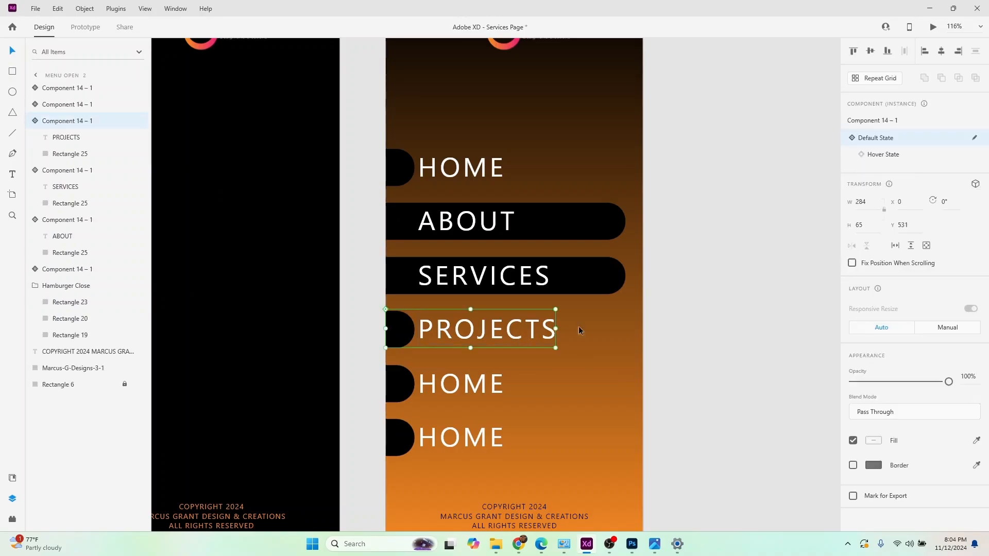
pyautogui.click(882, 155)
pyautogui.doubleClick(456, 325)
pyautogui.doubleClick(457, 325)
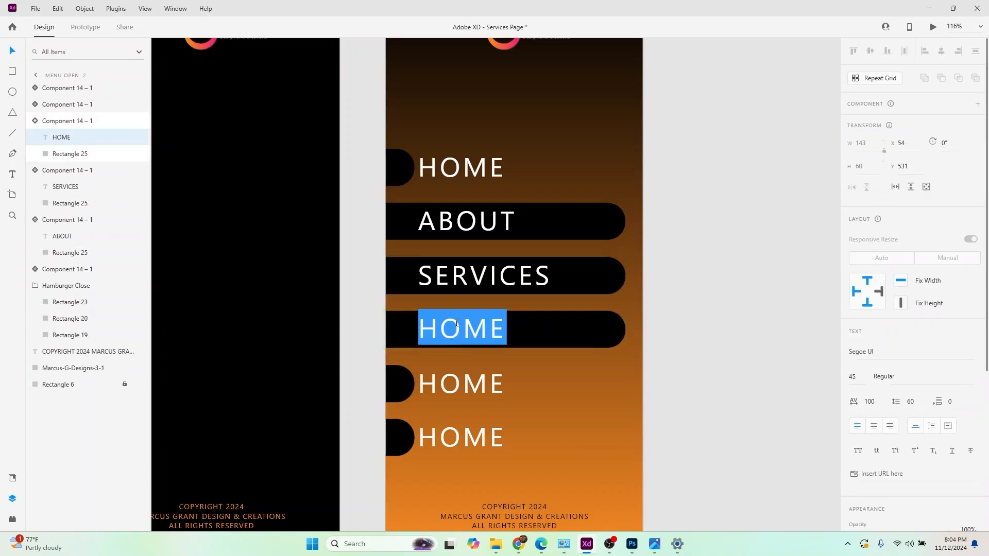
pyautogui.write('PROJECTS')
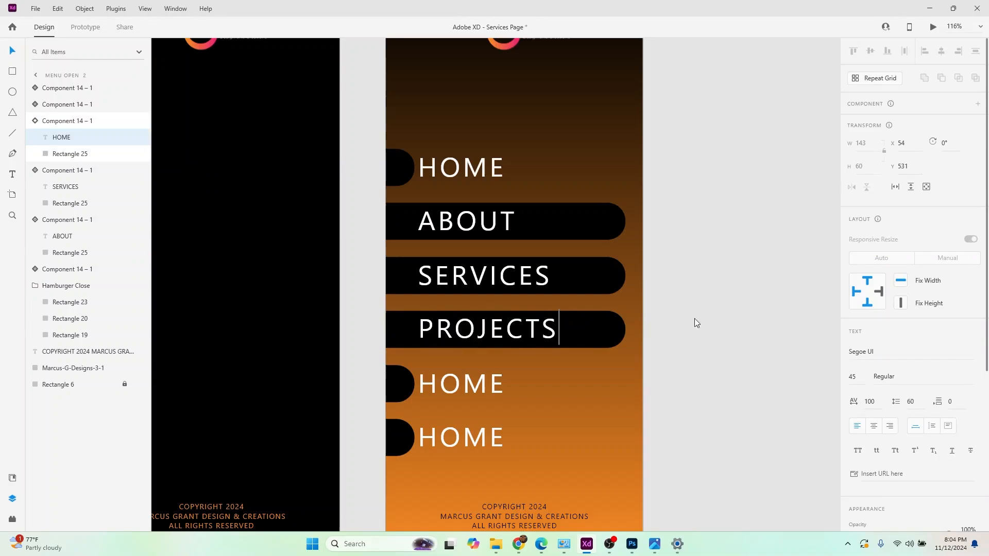
pyautogui.press('Escape')
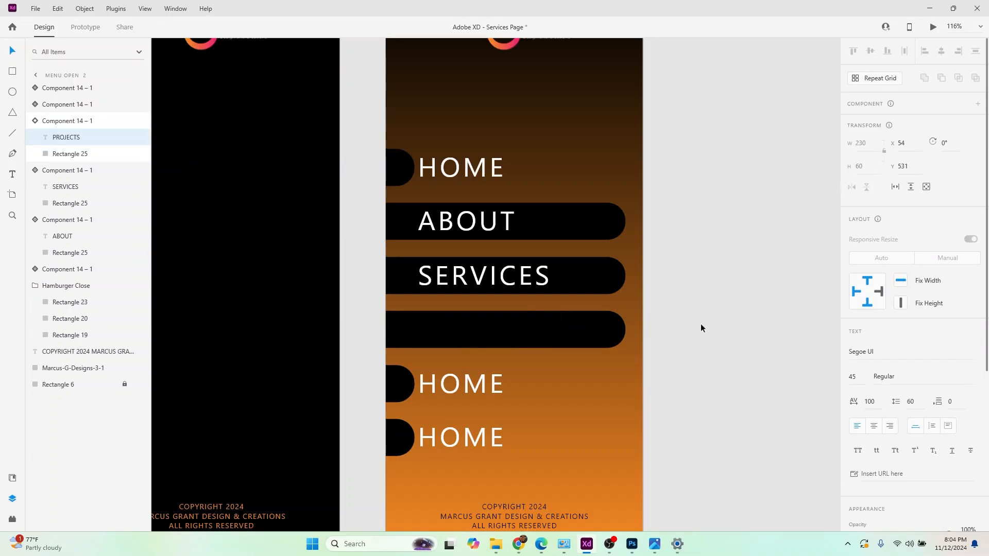
# In the fifth menu item's default state, change the HOME text to SHOP and deselect it
pyautogui.click(462, 386)
pyautogui.doubleClick(461, 385)
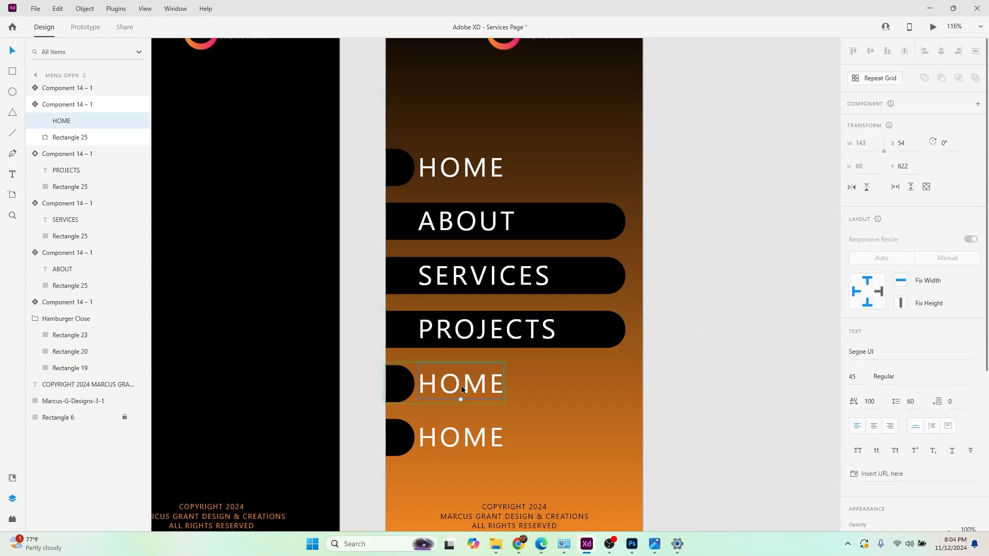
pyautogui.doubleClick(461, 386)
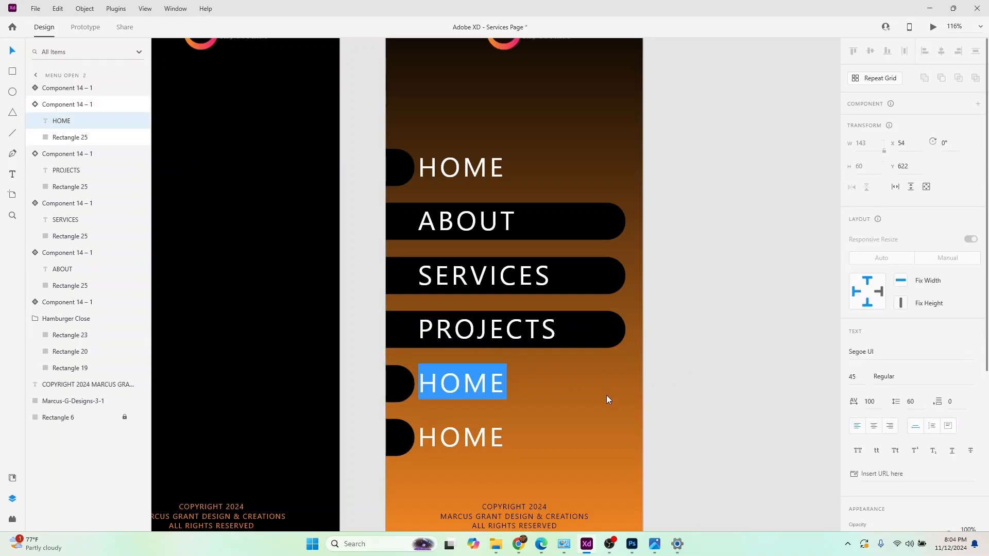
pyautogui.write('SHOP')
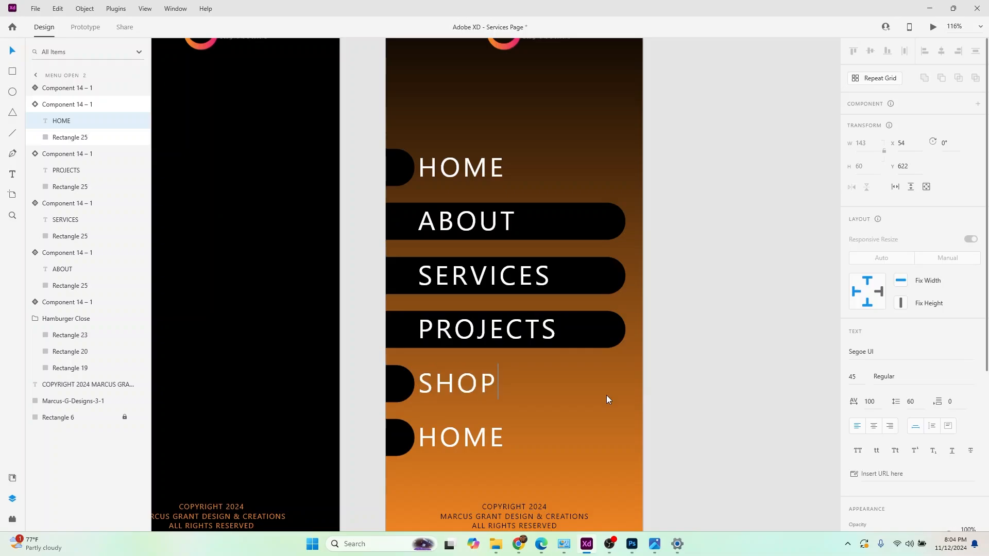
pyautogui.press('Escape')
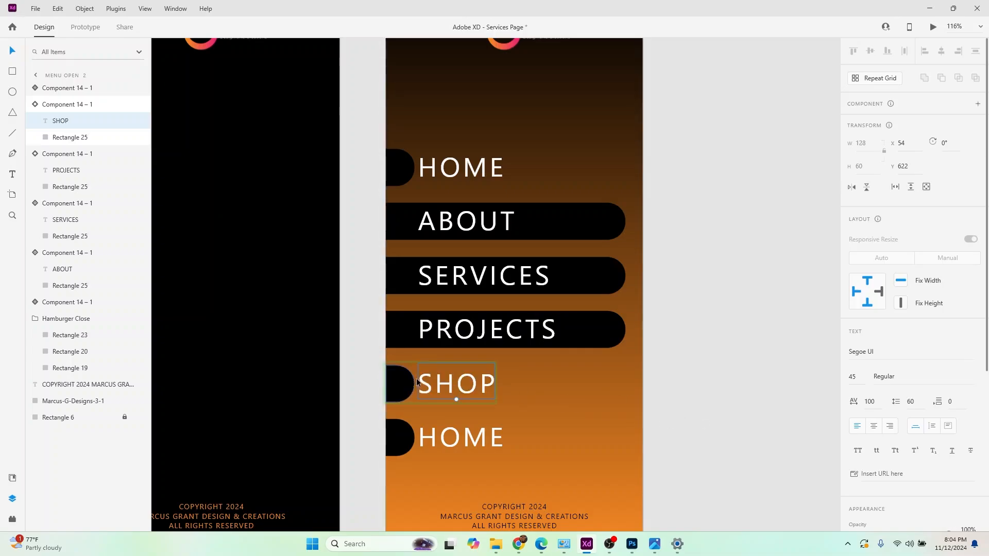
pyautogui.click(721, 382)
# Switch the fifth menu item to its hover state and change its HOME text to SHOP
pyautogui.click(474, 386)
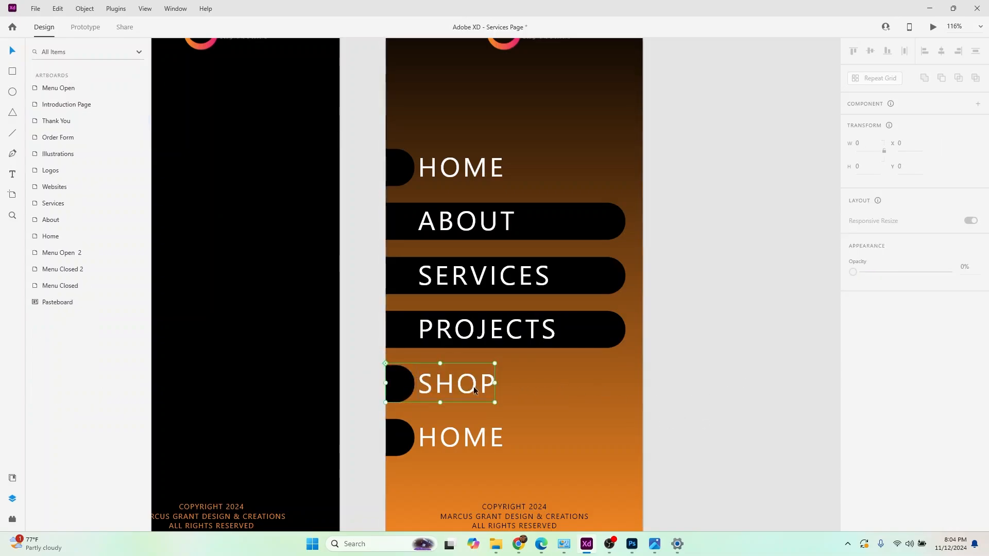
pyautogui.click(895, 154)
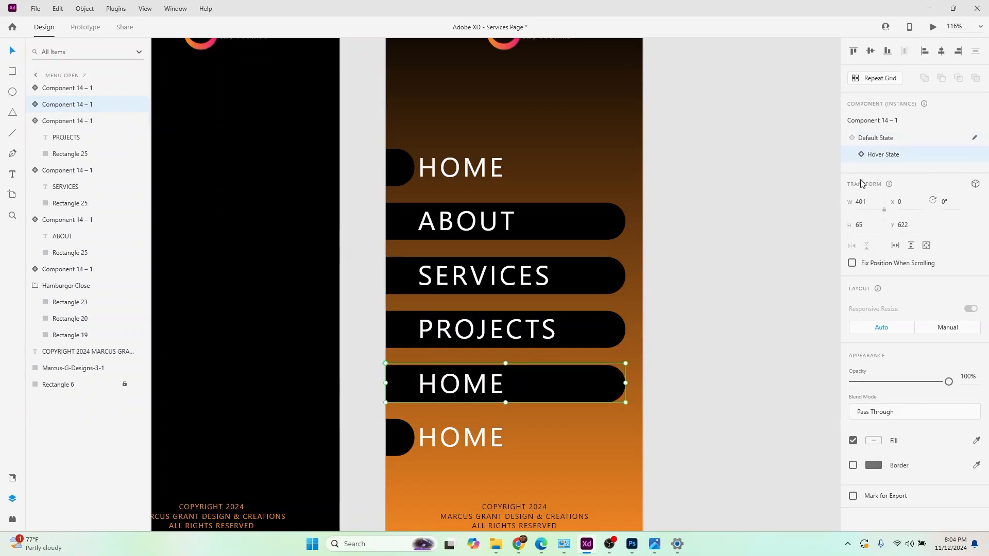
pyautogui.doubleClick(499, 392)
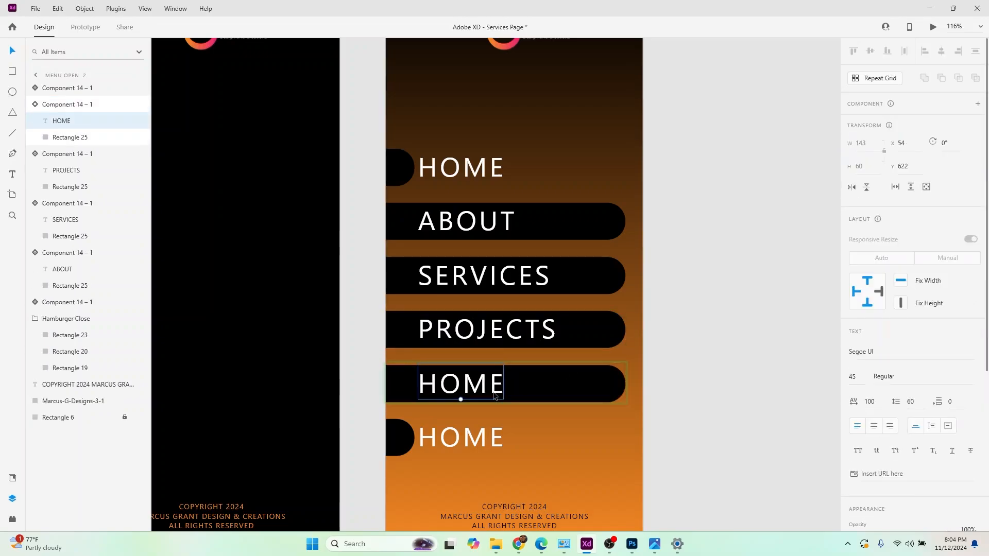
pyautogui.doubleClick(493, 390)
pyautogui.write('SHOP')
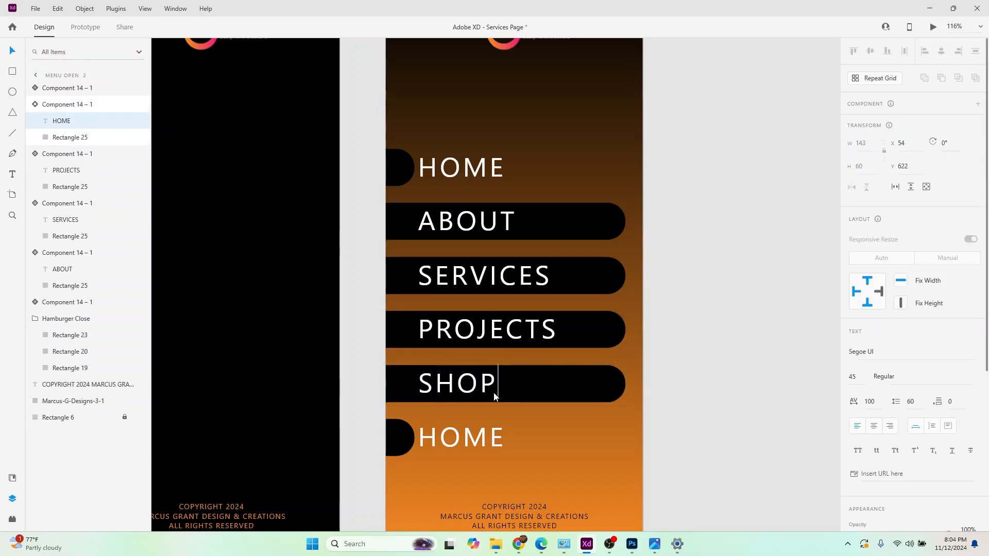
# In the sixth menu item's default state, change the HOME text to CONTACT and deselect it
pyautogui.click(430, 437)
pyautogui.doubleClick(430, 437)
pyautogui.doubleClick(430, 437)
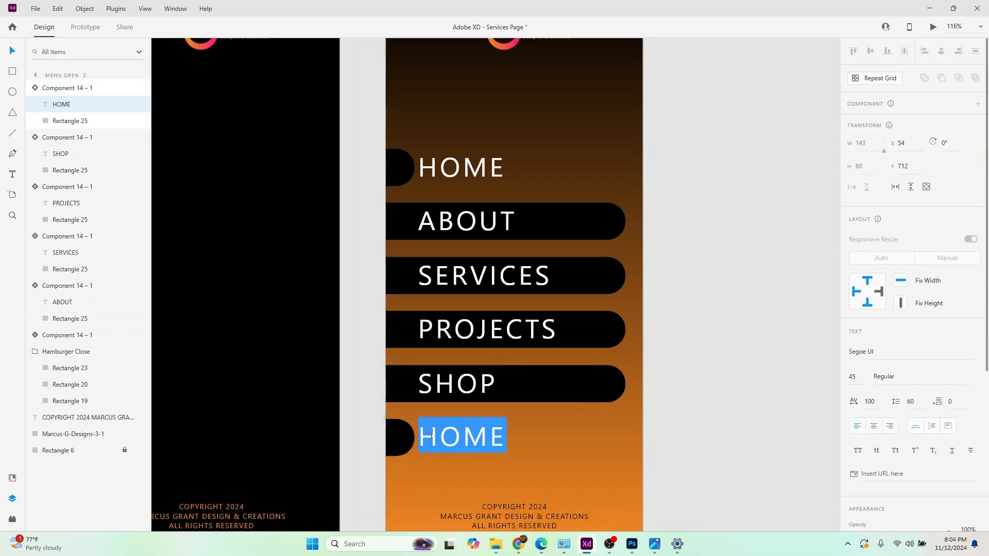
pyautogui.write('CONT')
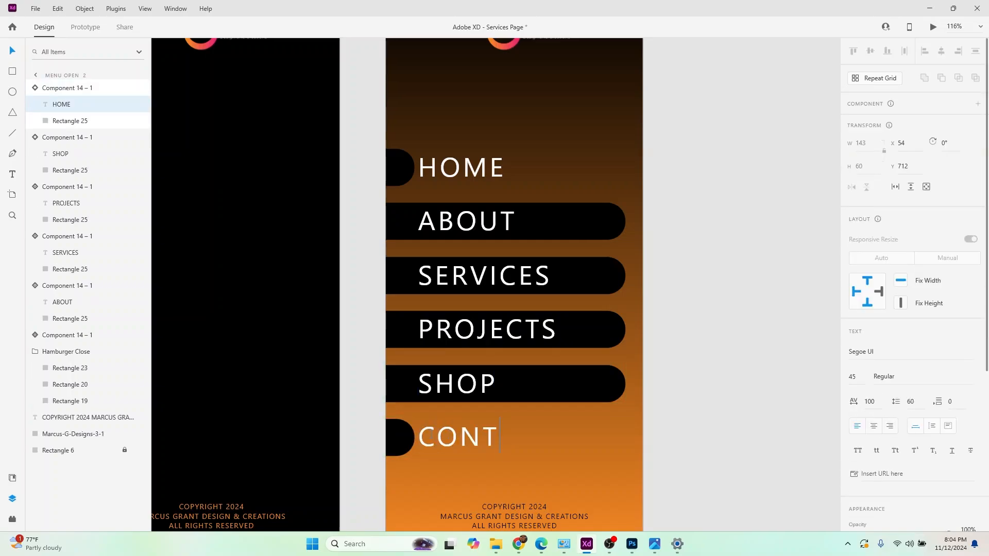
pyautogui.write('ACT')
pyautogui.press('Escape')
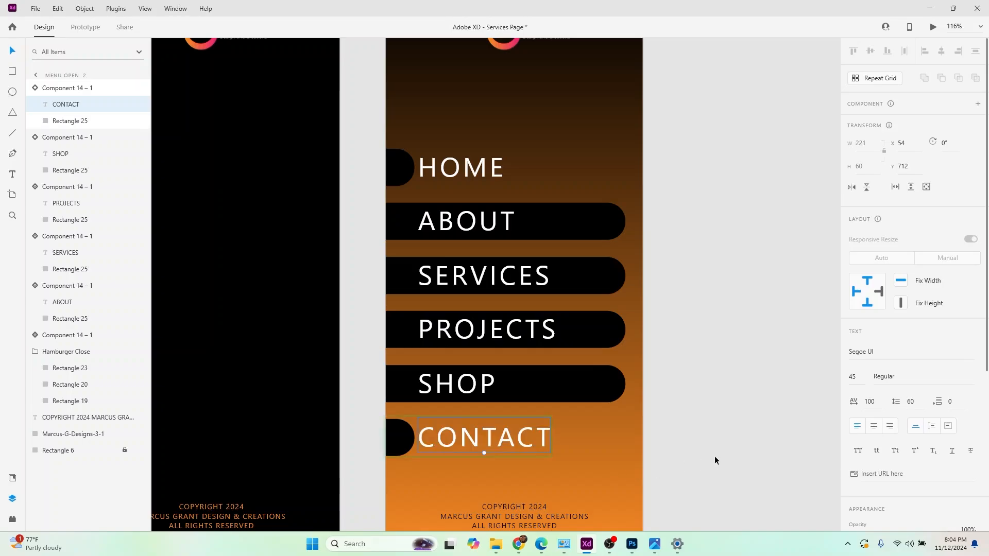
pyautogui.click(724, 468)
# Switch the sixth menu item to its hover state and change its HOME text to CONTACT
pyautogui.click(469, 448)
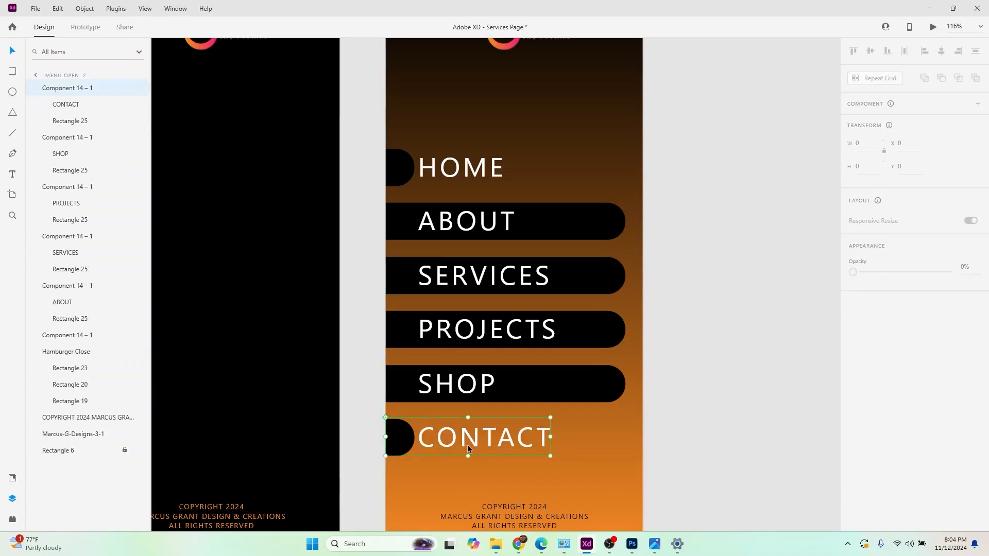
pyautogui.click(883, 155)
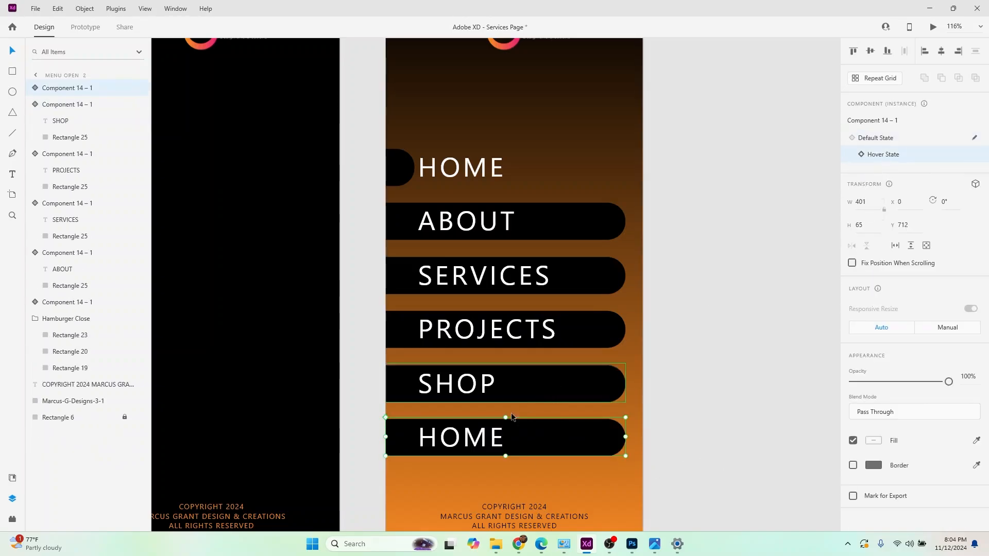
pyautogui.doubleClick(477, 436)
pyautogui.doubleClick(477, 436)
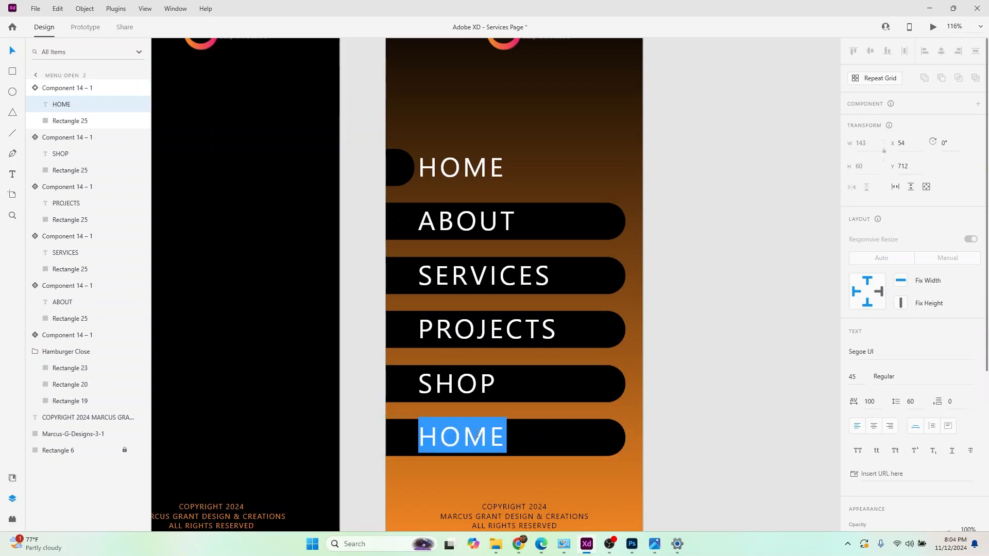
pyautogui.write('CONTACT')
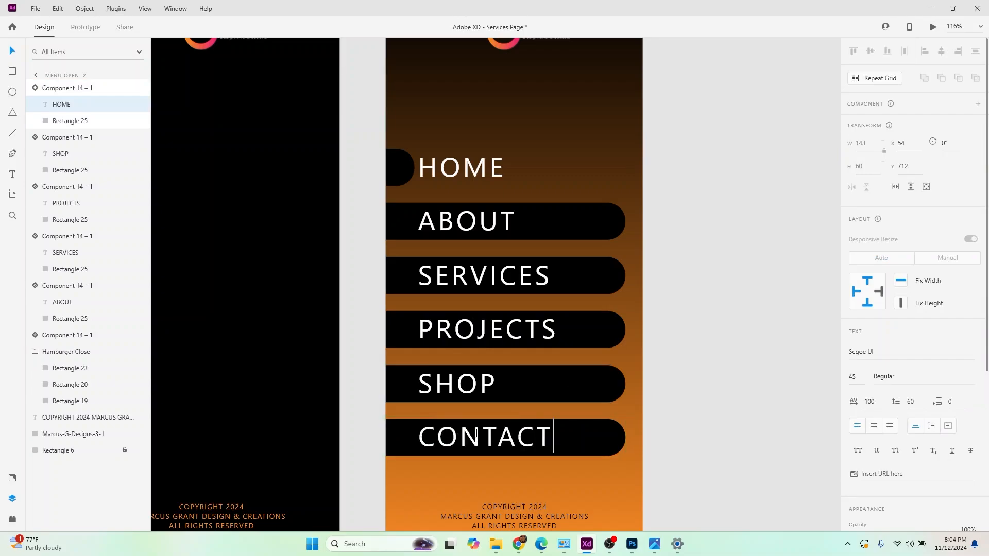
pyautogui.press('Escape')
# Preview the Menu Open 2 artboard to check the relabelled menu items, and return to the design
pyautogui.scroll(2, 688, 352)
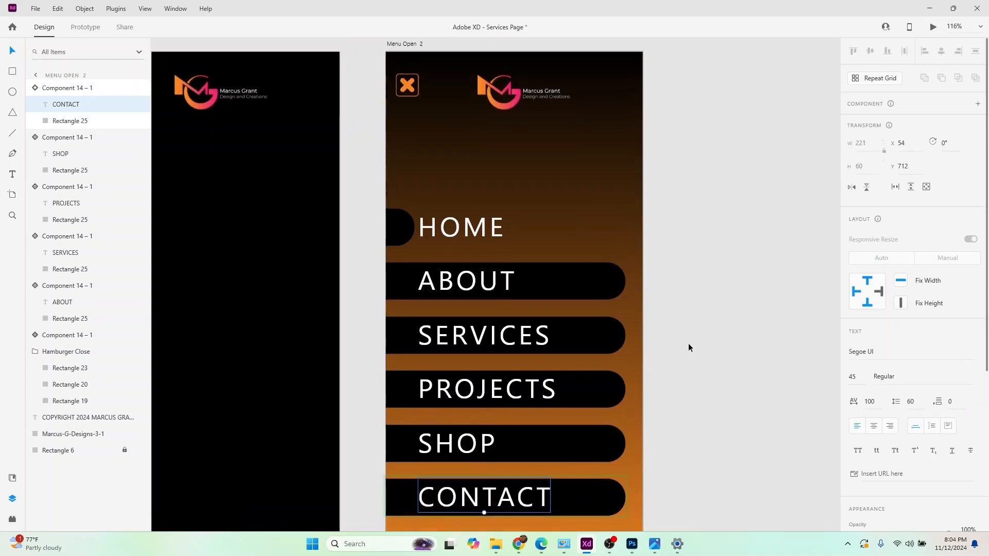
pyautogui.scroll(2, 688, 347)
pyautogui.click(399, 88)
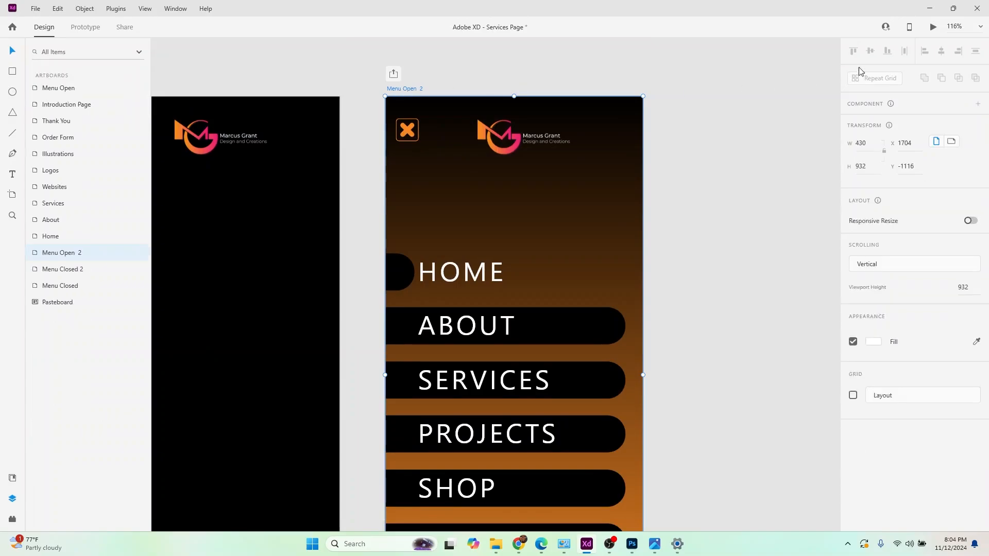
pyautogui.click(932, 27)
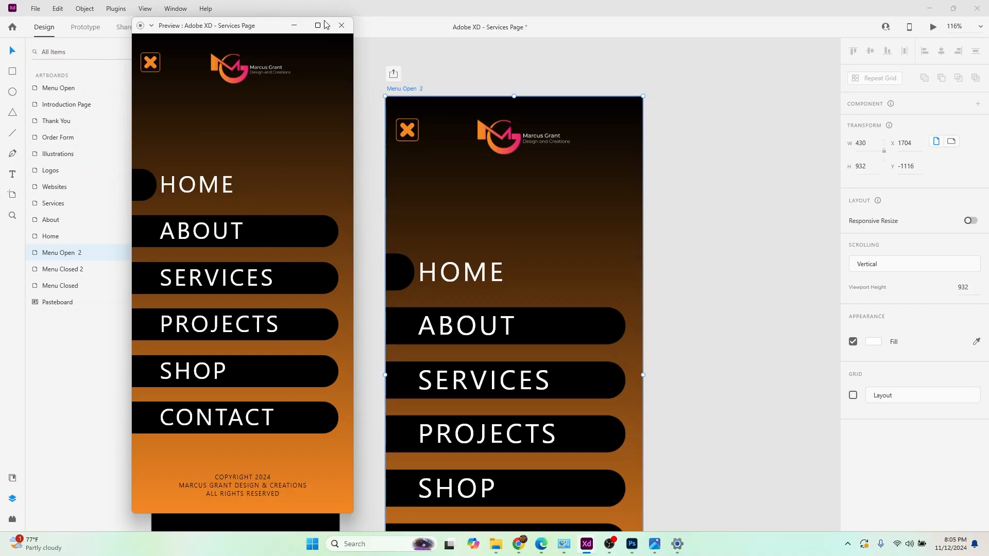
pyautogui.click(713, 113)
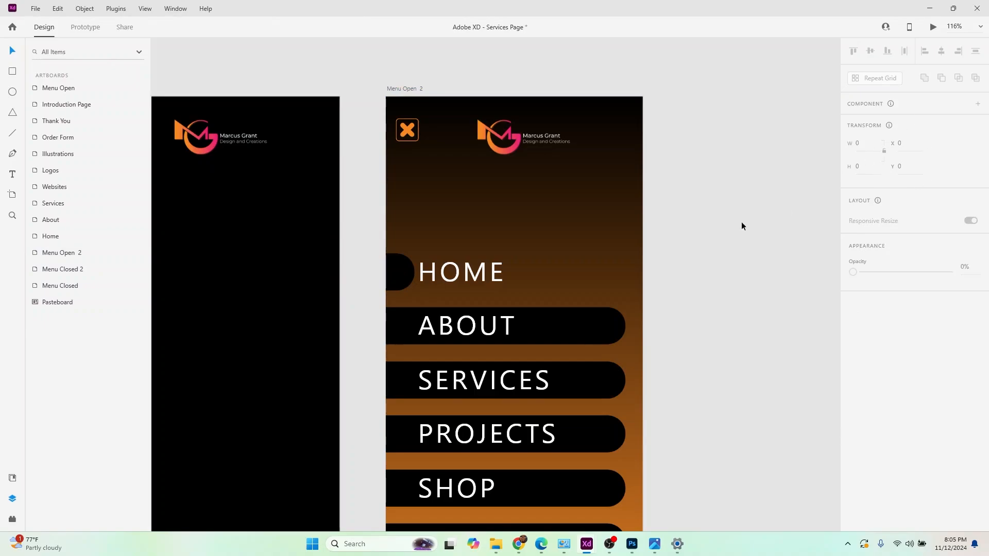
# Set the ABOUT, SERVICES, PROJECTS, SHOP and CONTACT menu items back to their default state and deselect them
pyautogui.click(573, 335)
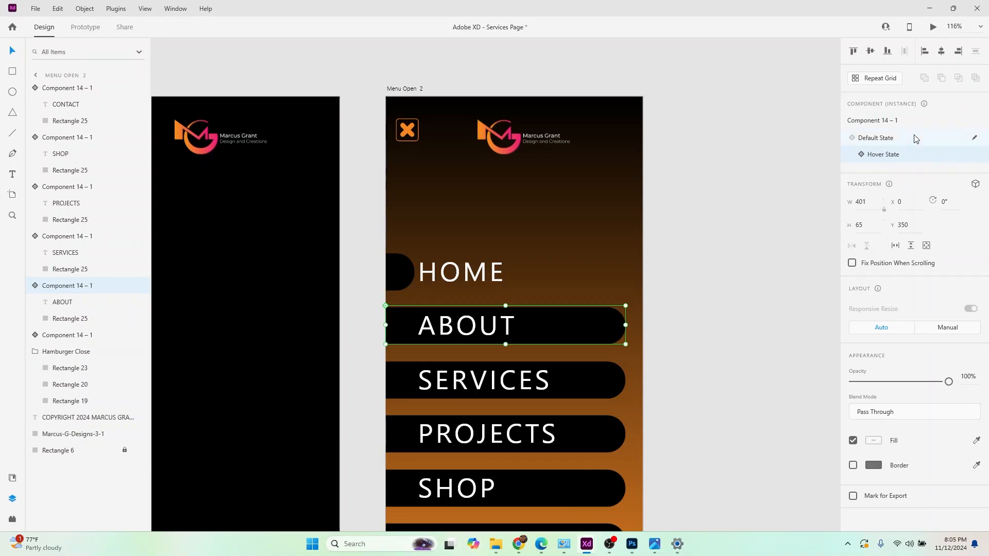
pyautogui.click(914, 139)
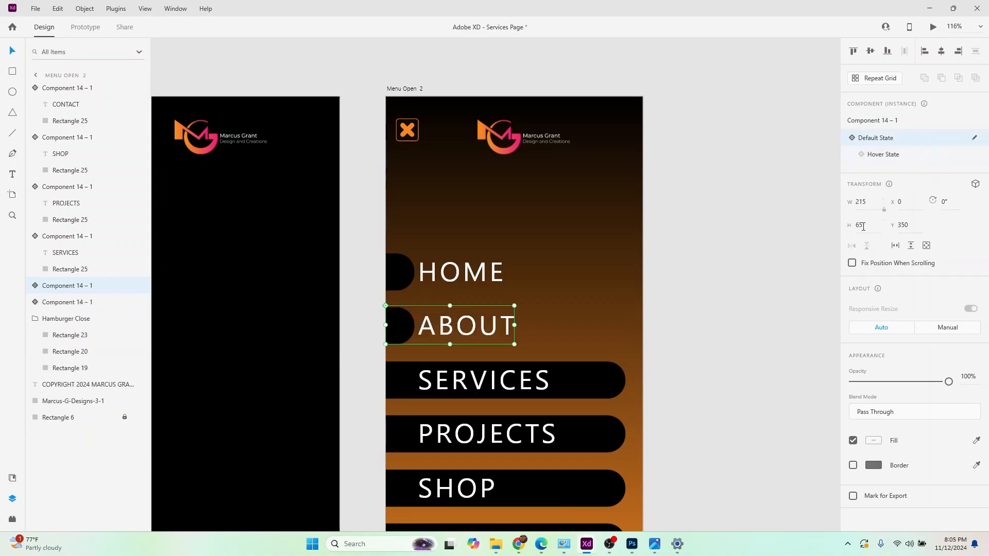
pyautogui.click(611, 380)
pyautogui.click(928, 139)
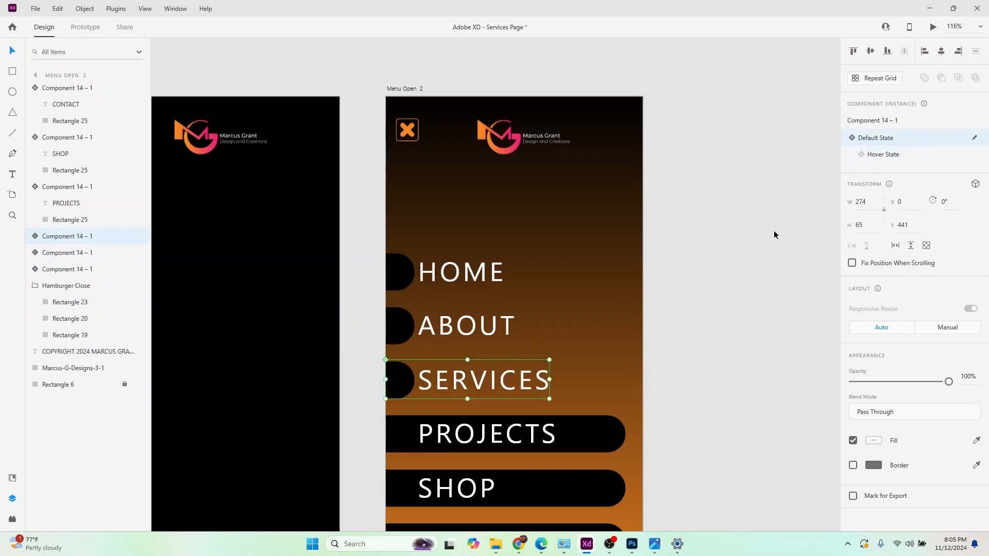
pyautogui.scroll(-3, 768, 237)
pyautogui.click(598, 345)
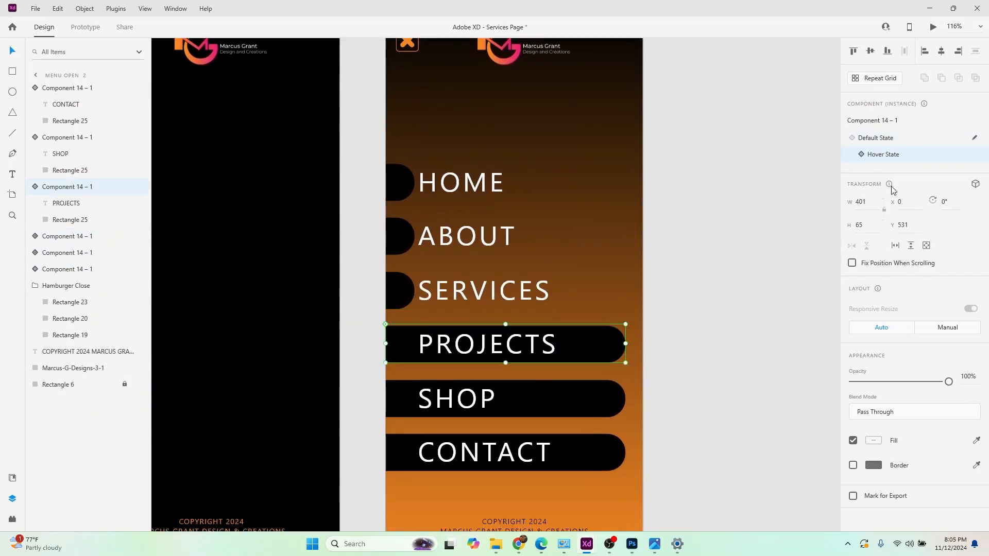
pyautogui.click(911, 142)
pyautogui.click(612, 412)
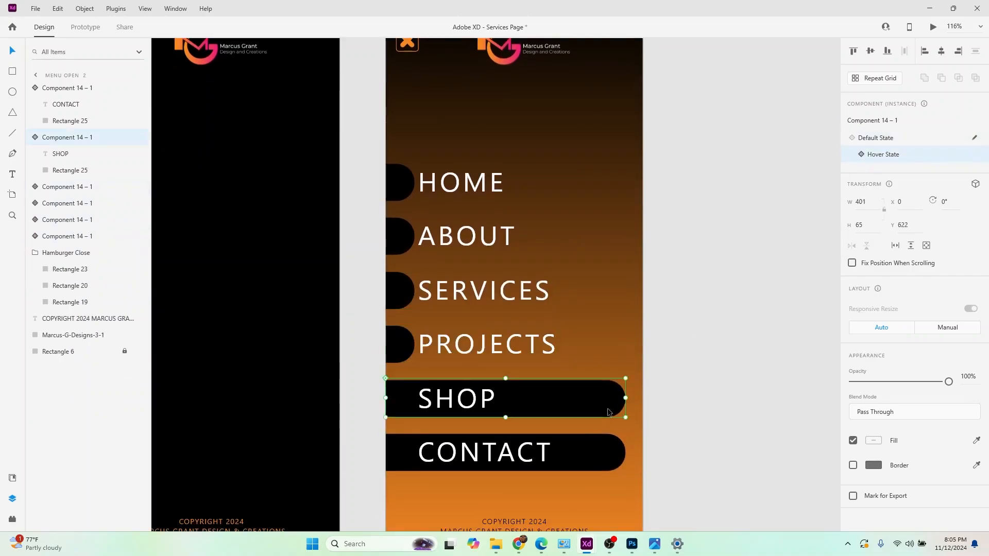
pyautogui.click(887, 139)
pyautogui.click(603, 459)
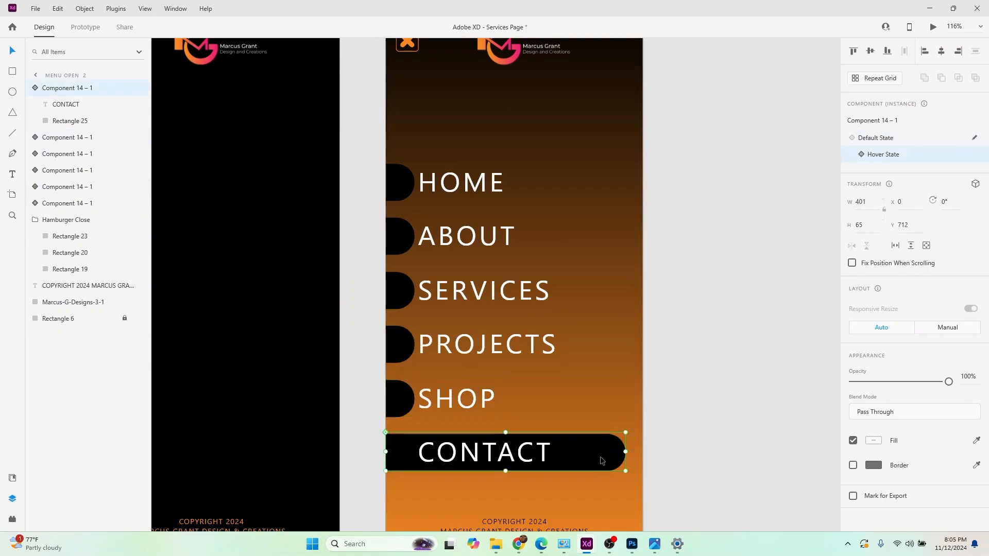
pyautogui.click(908, 140)
pyautogui.click(674, 316)
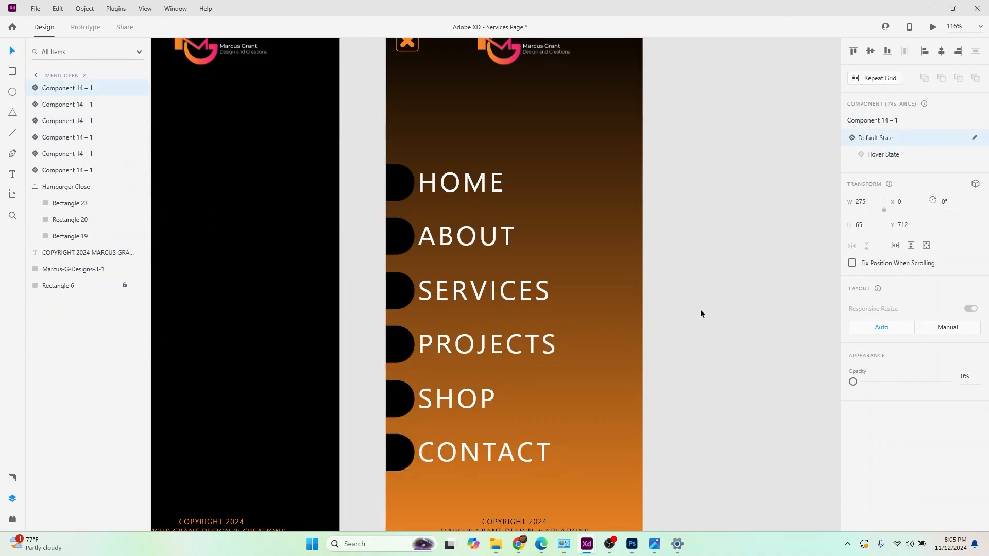
# Preview the Menu Open 2 artboard again to test the menu items' hover animation, and return to the design
pyautogui.scroll(2, 716, 307)
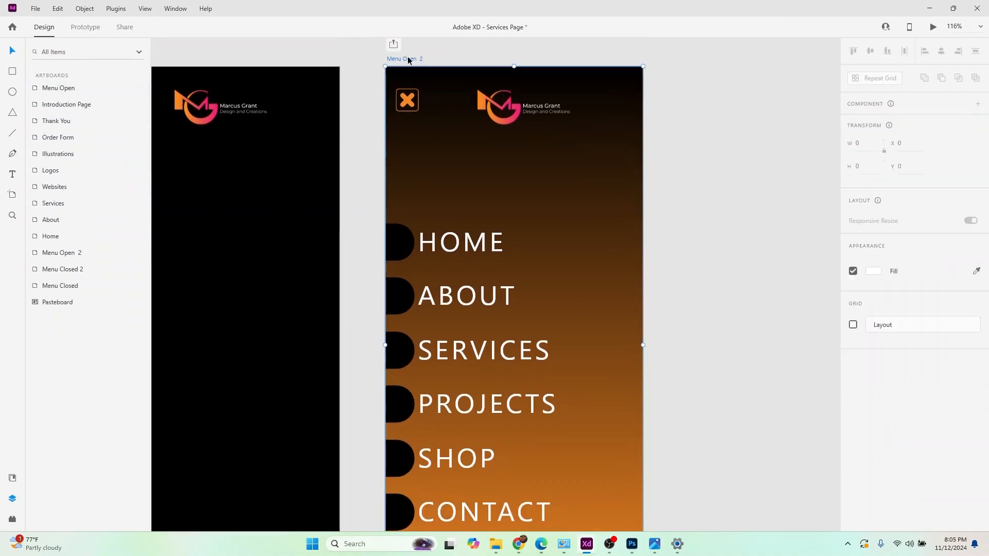
pyautogui.click(406, 58)
pyautogui.click(933, 29)
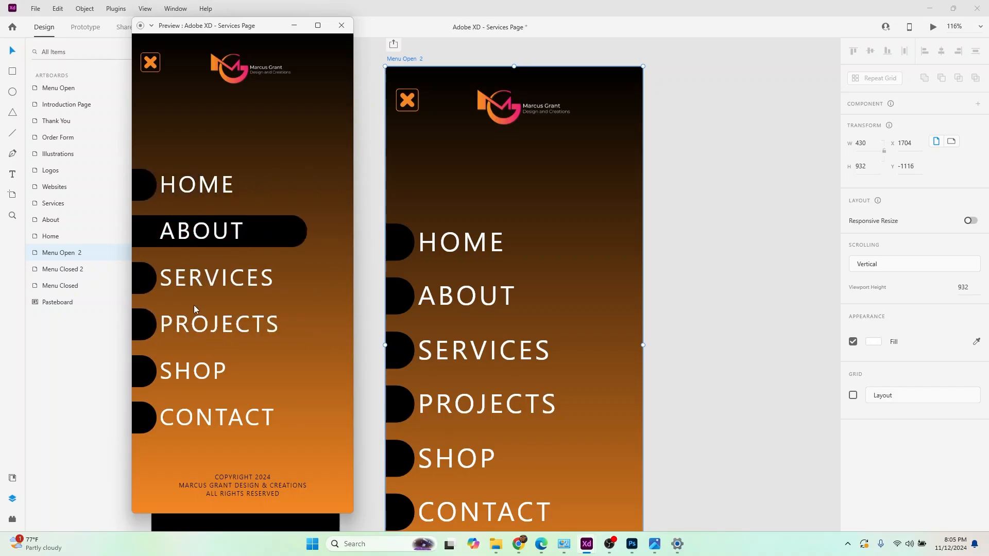
pyautogui.click(681, 357)
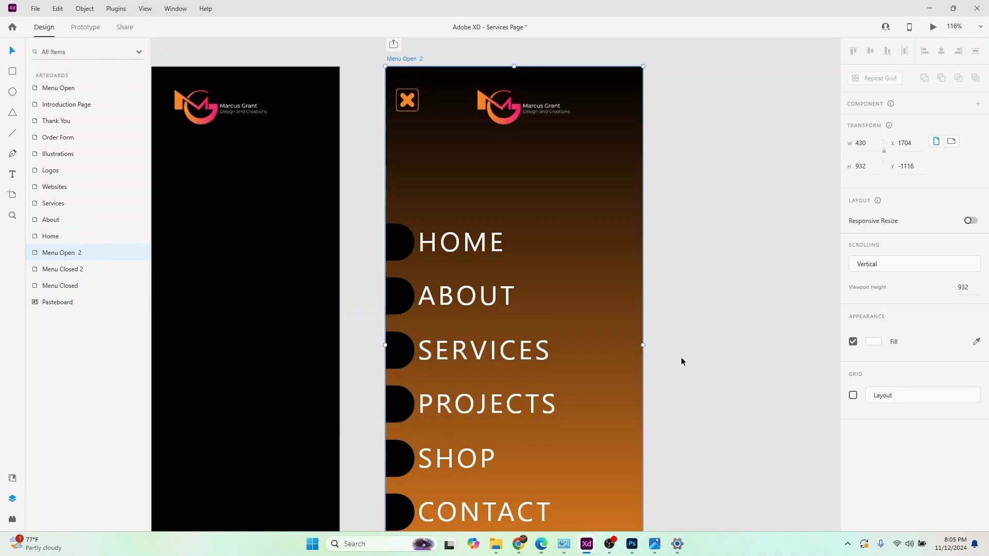
pyautogui.scroll(-4, 745, 188)
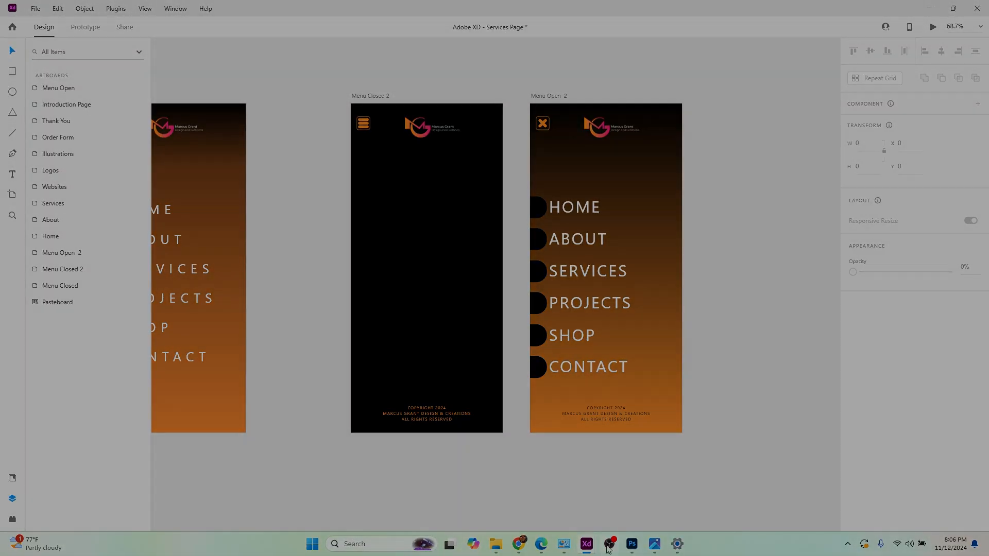
pyautogui.moveTo(609, 549)
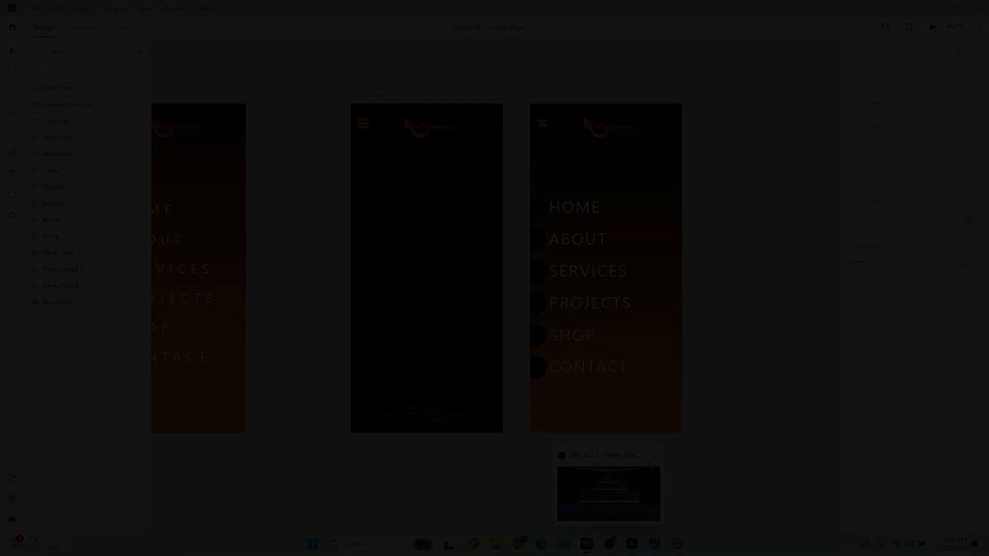